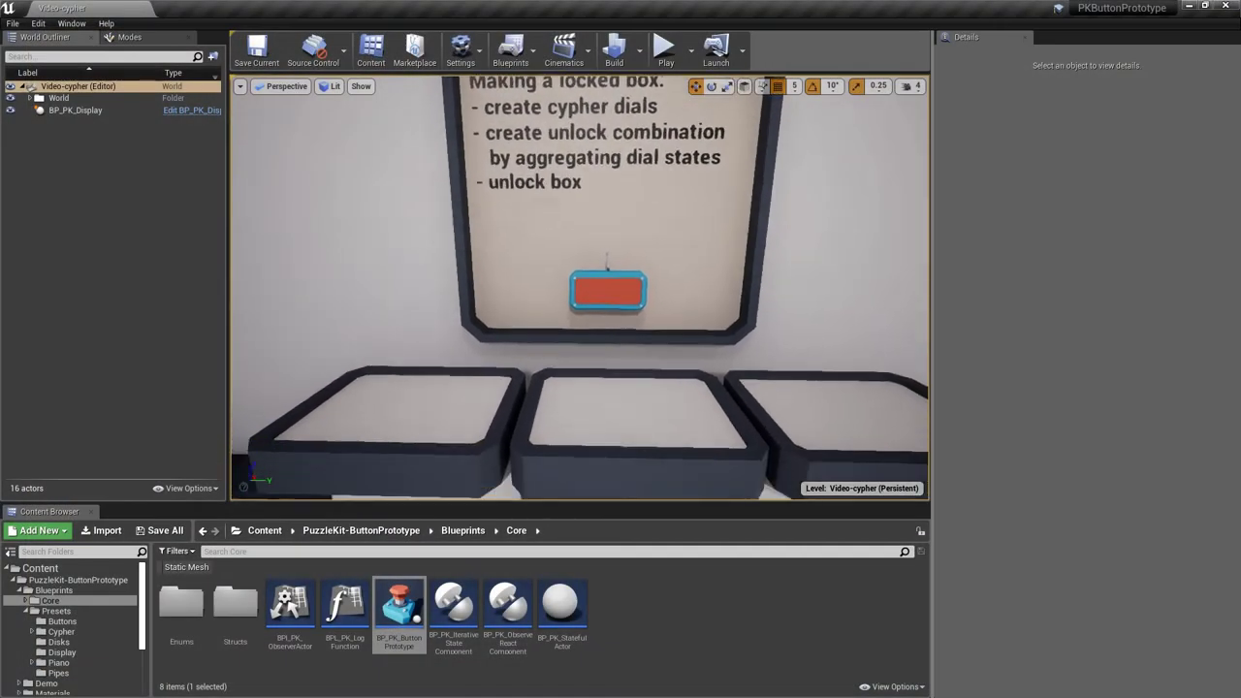
Put BP_PK_ButtonPrototype on the middle pedestal with SM_PK_Lock_Cap_Full base and SM_PK_Lock_06_Dial handle.
drag(399, 605, 599, 310)
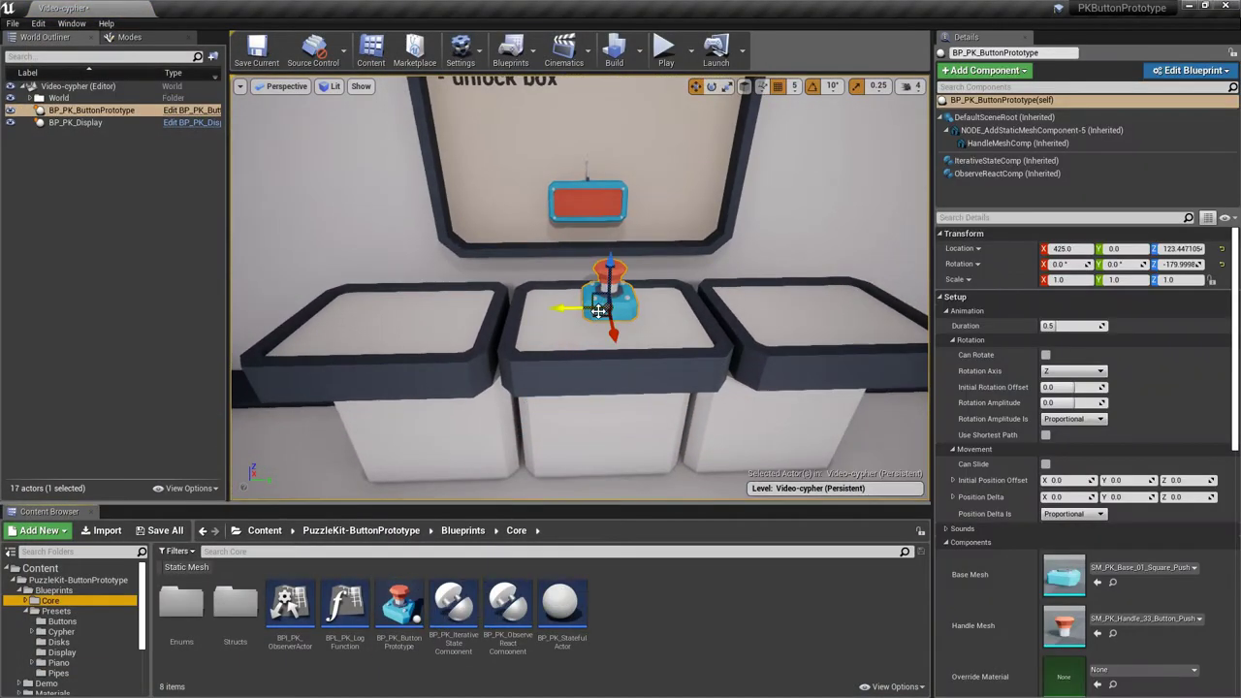
click(24, 611)
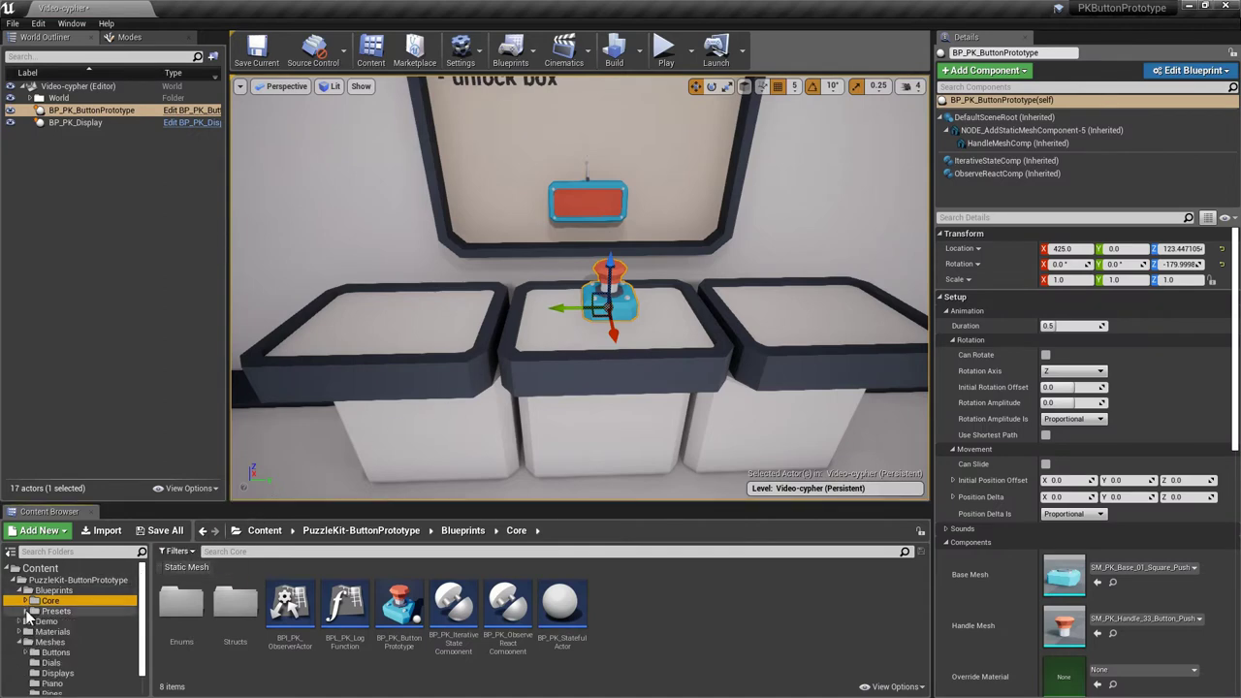
click(25, 642)
click(44, 663)
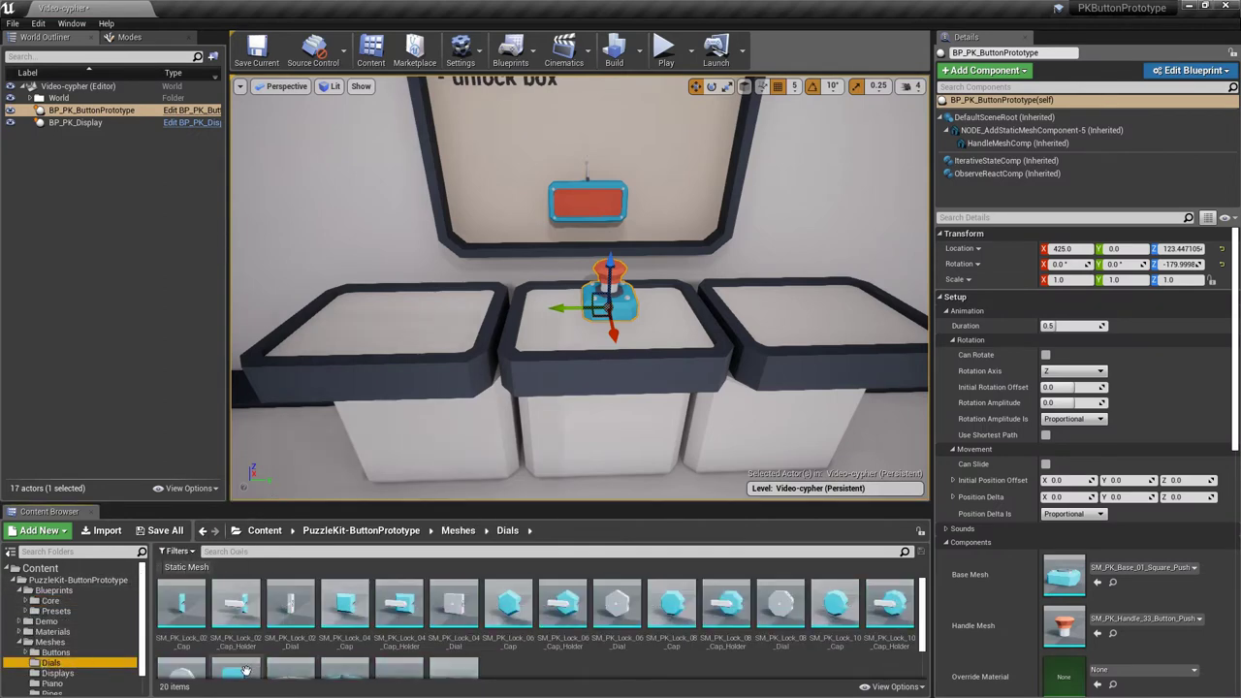
scroll(245, 670, down, 2)
drag(235, 645, 1087, 573)
scroll(630, 635, up, 1)
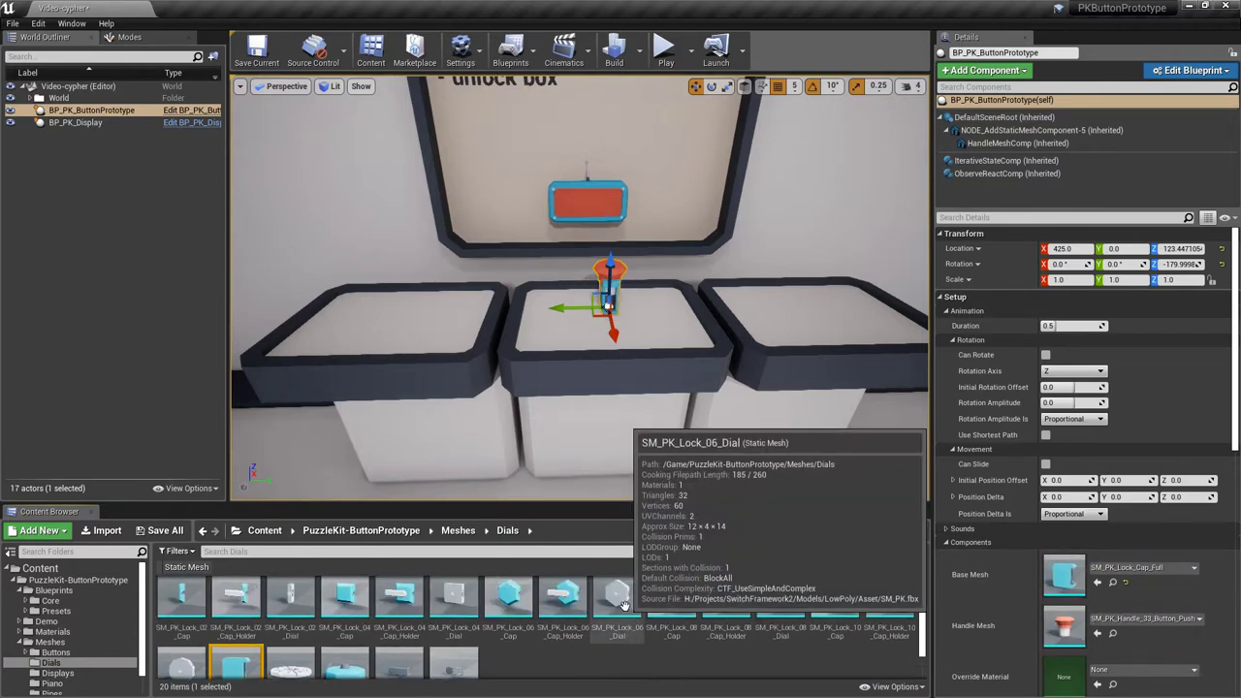
drag(623, 605, 1064, 625)
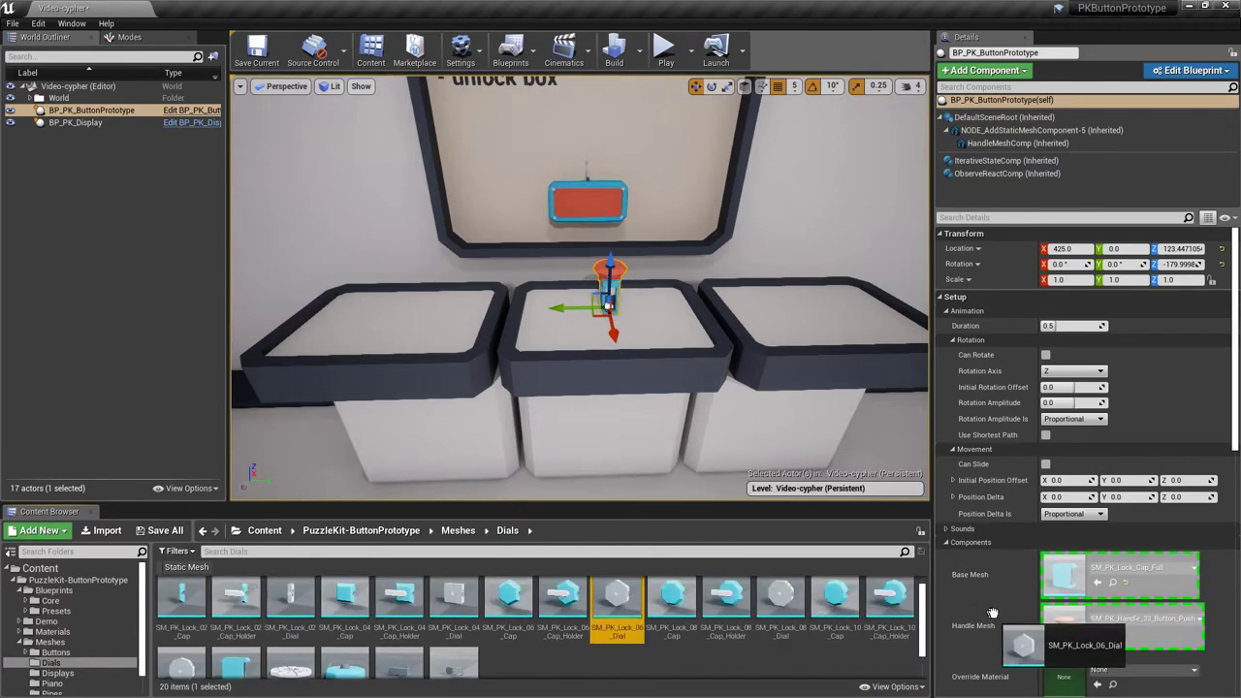
Enable Can Rotate on the Y axis with an incremental -60 amplitude, then play-test the dial.
click(666, 50)
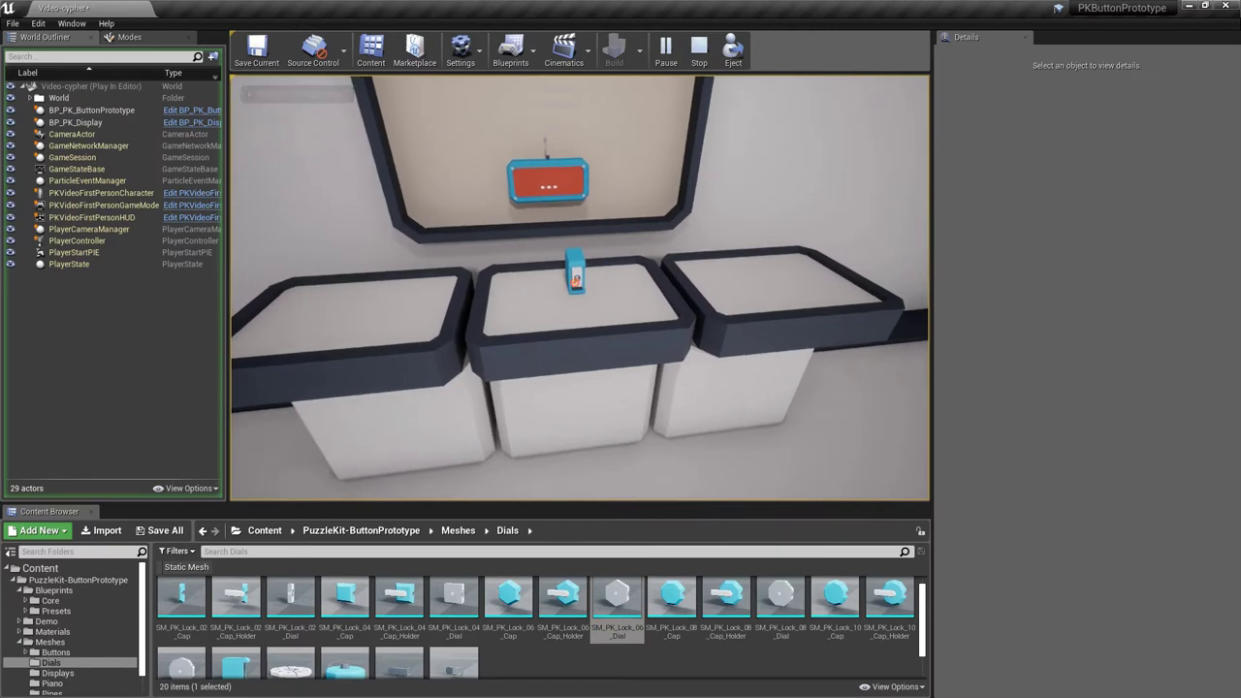
key(Escape)
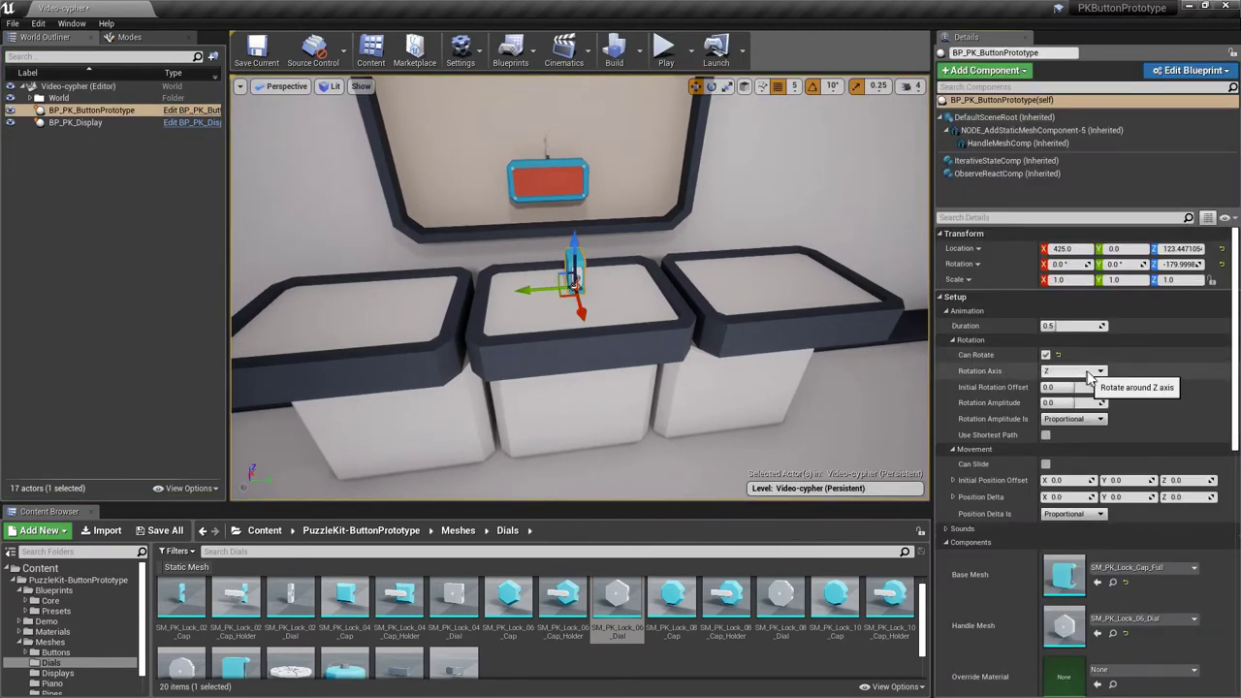
click(1089, 371)
click(1075, 398)
click(1094, 419)
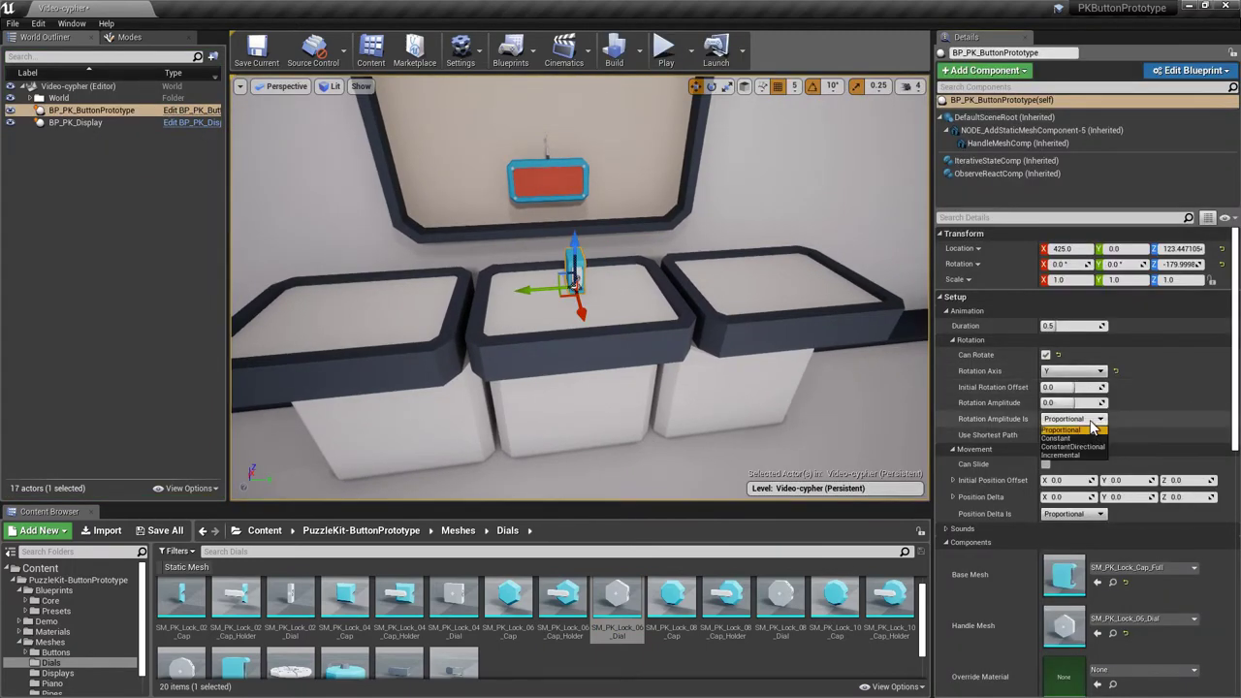
click(1086, 454)
text(-60)
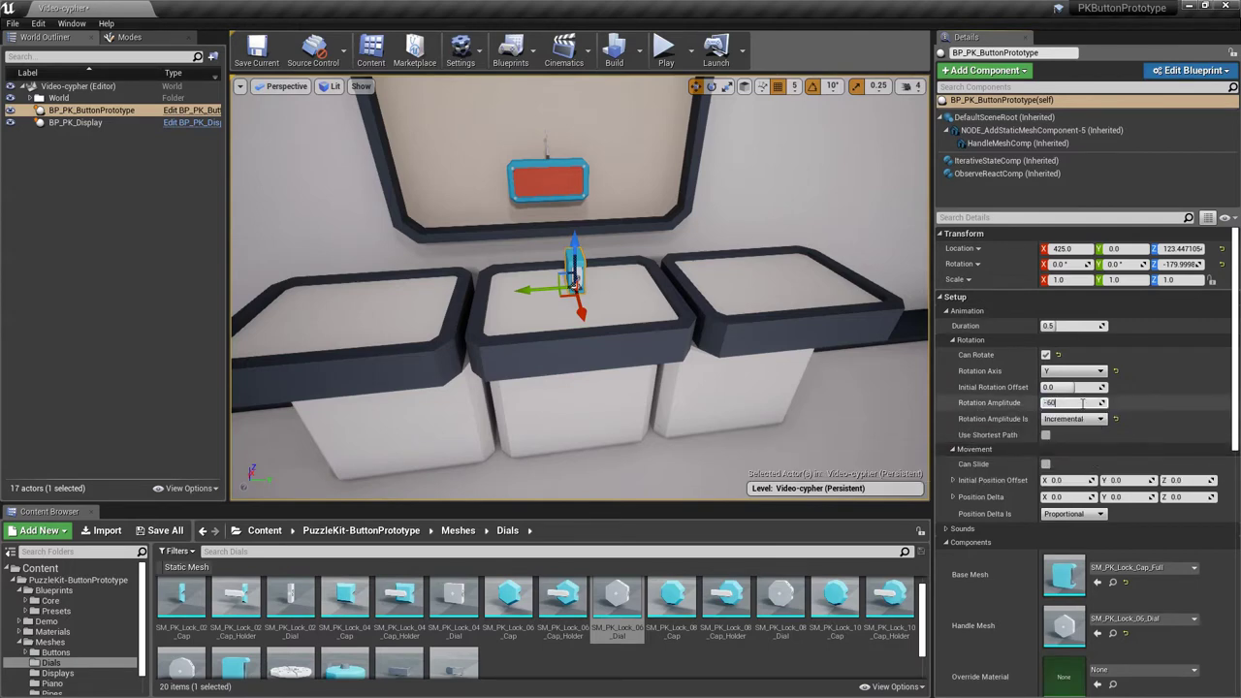
click(665, 50)
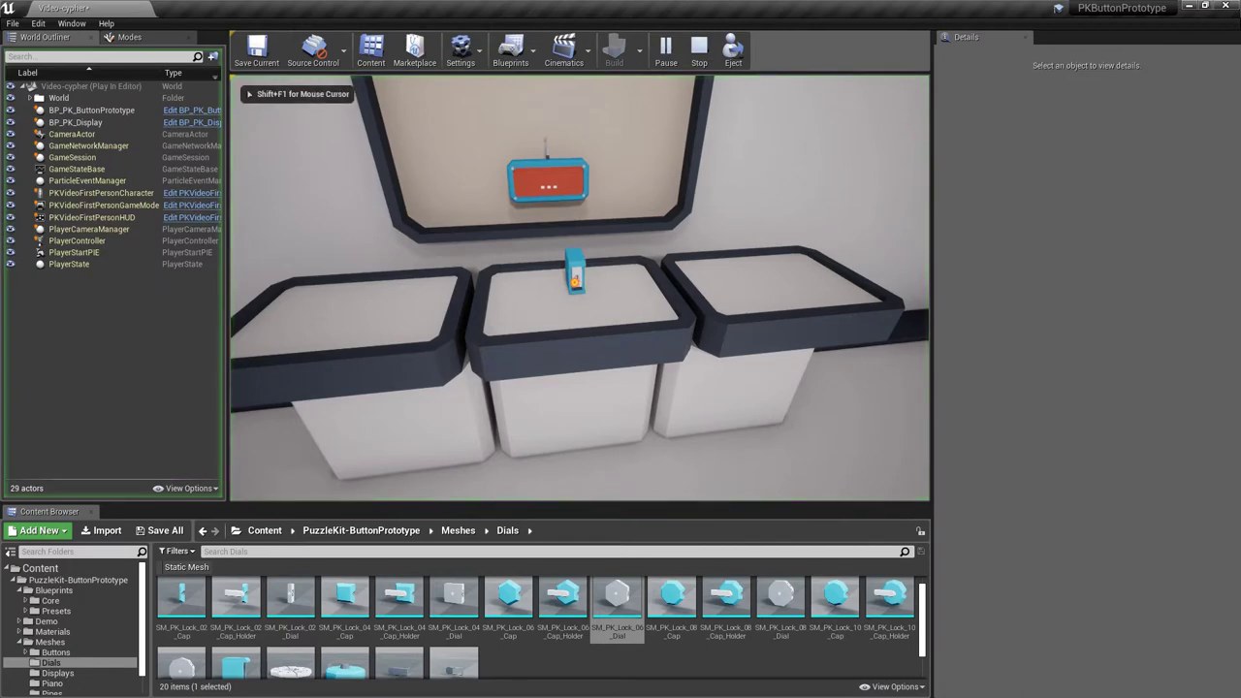
key(Escape)
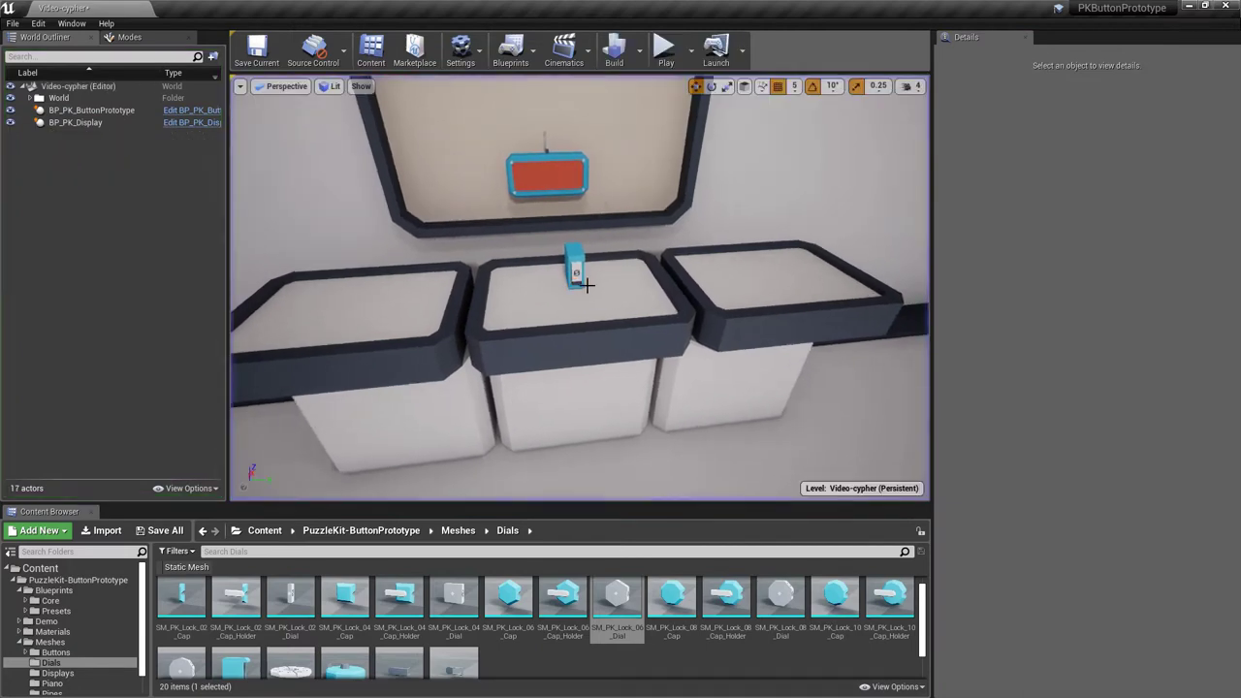
Add four more entries to the dial's IterativeStateComp States array.
click(577, 274)
click(1008, 174)
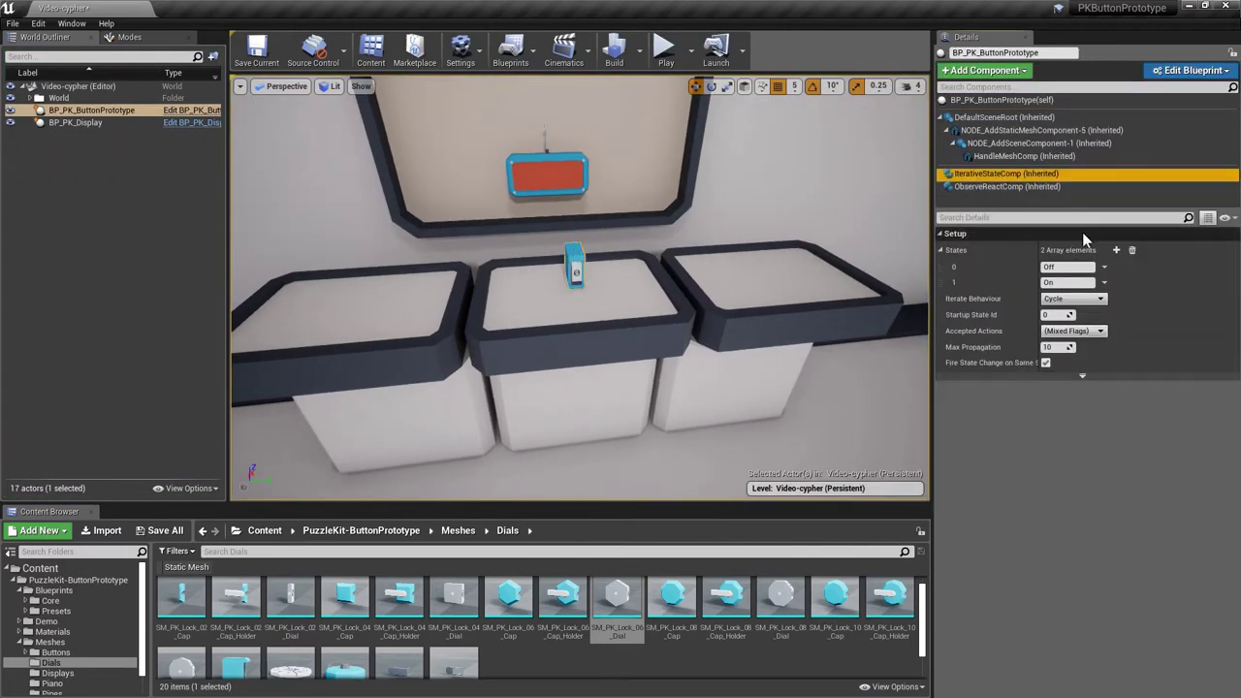
click(1115, 250)
click(1116, 250)
click(1115, 250)
click(1115, 250)
click(1116, 250)
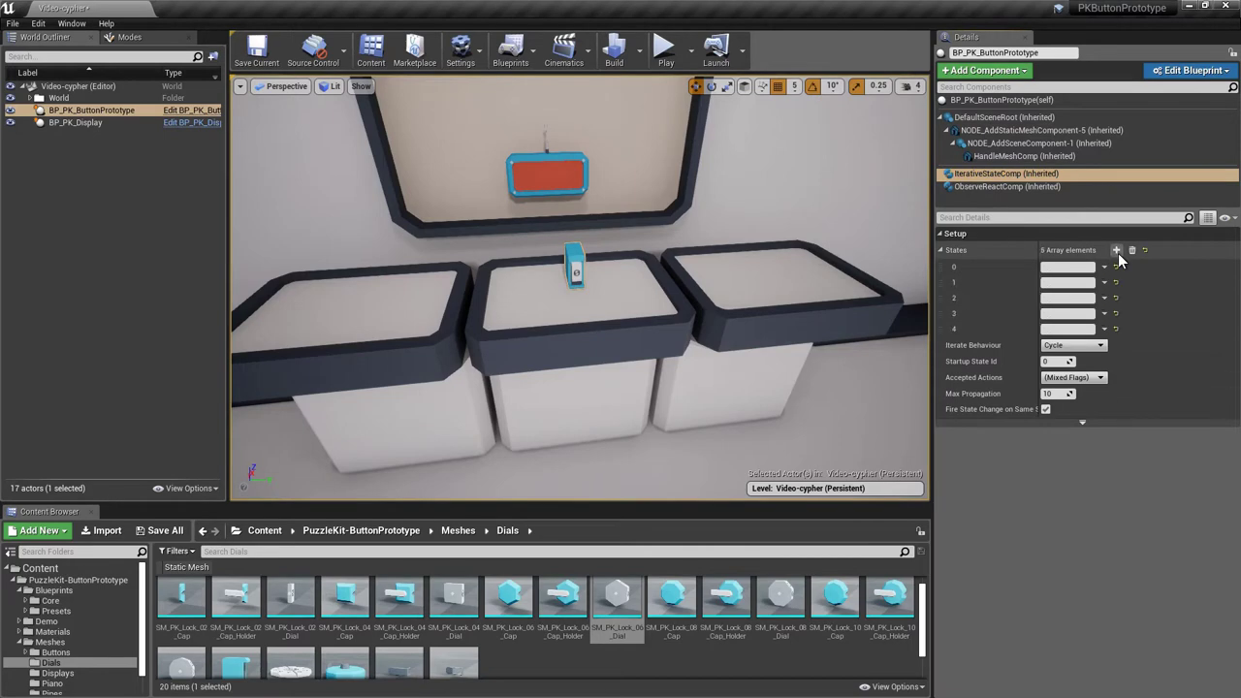
click(1115, 250)
Play-test the dial twice to check its state cycling.
click(664, 48)
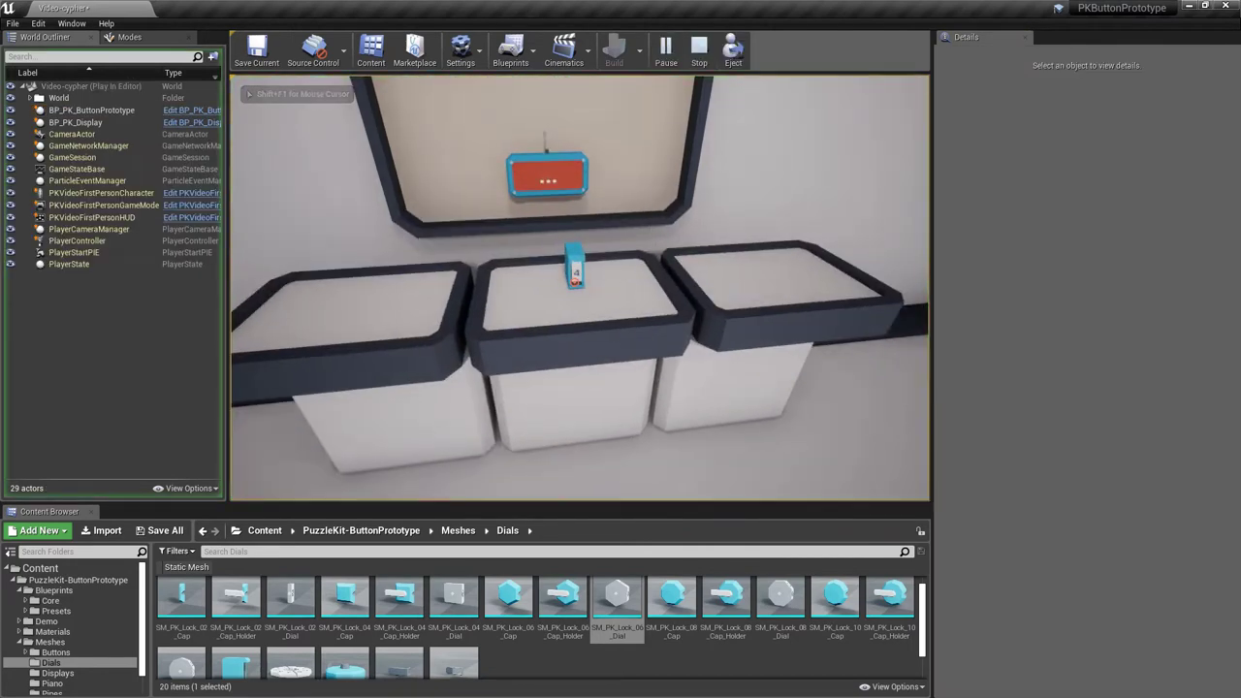
key(Escape)
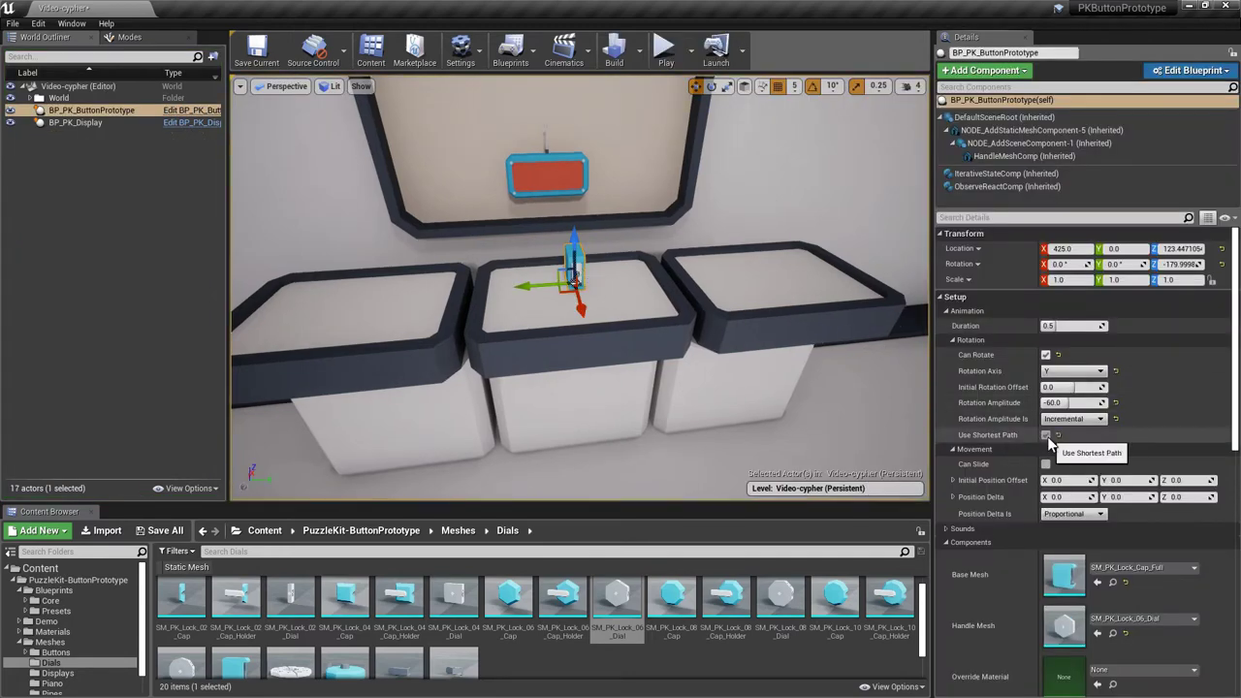
key(alt+p)
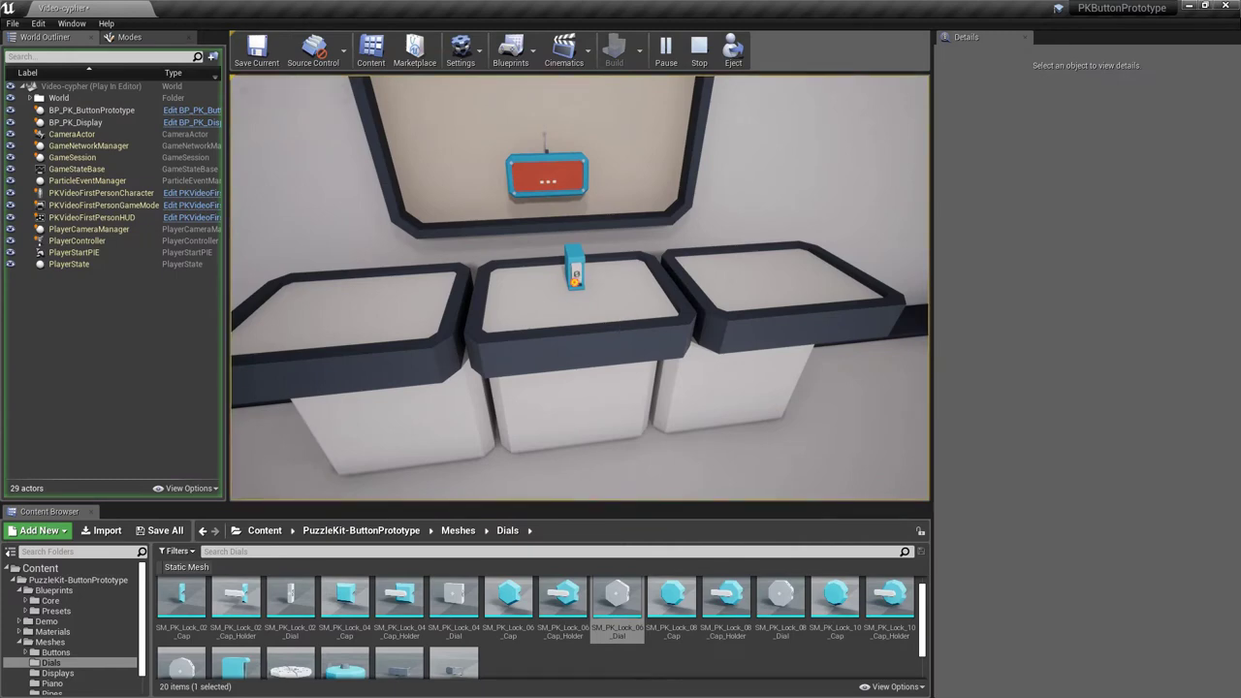
key(Escape)
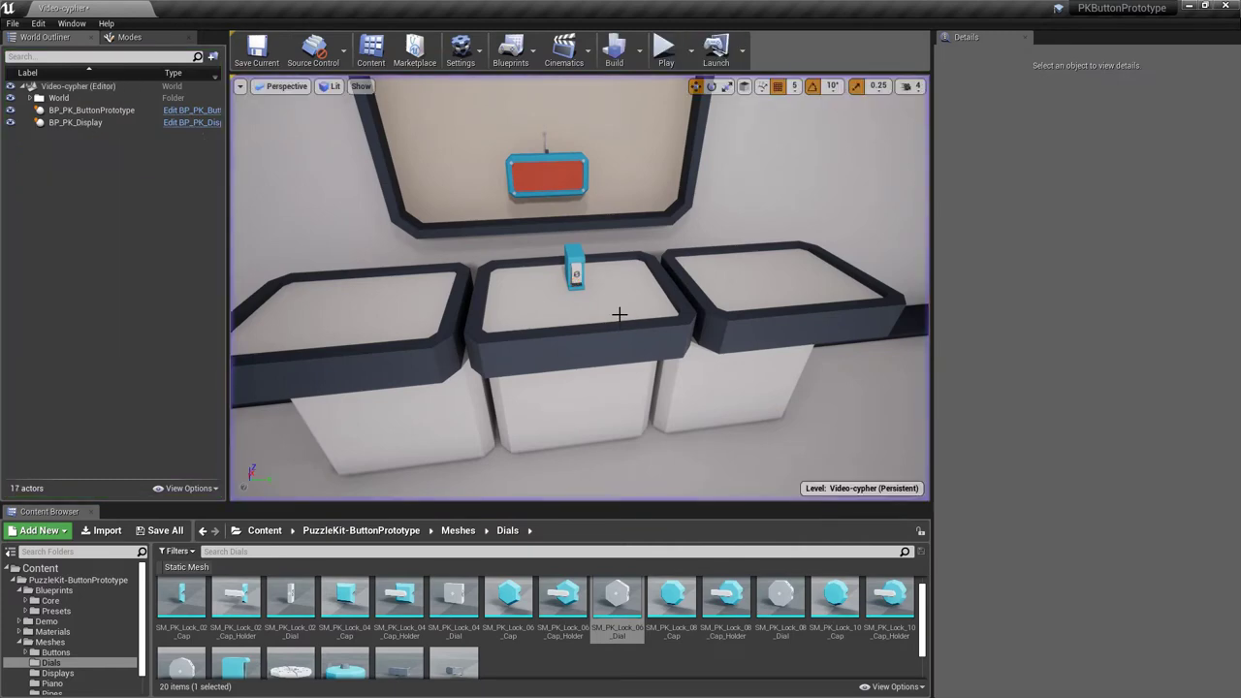
Set BP_PK_Display's Listen To [0] to the dial button and play-test the state numbers.
click(559, 183)
click(1016, 160)
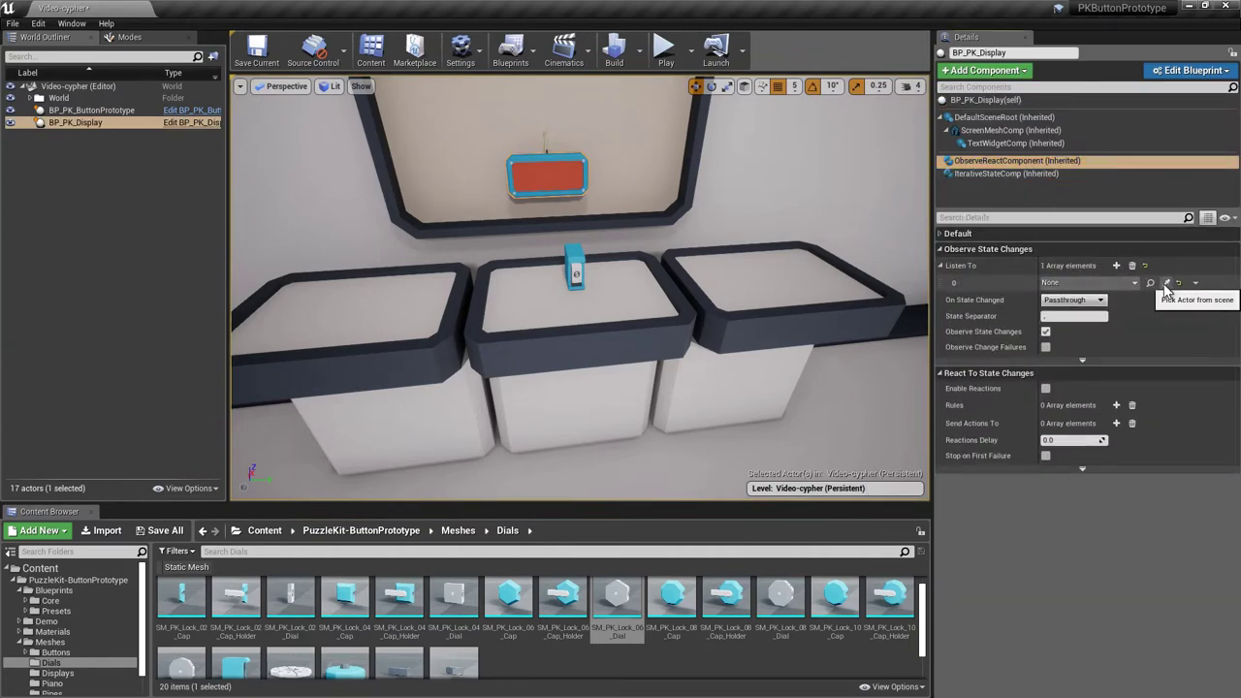
click(1166, 284)
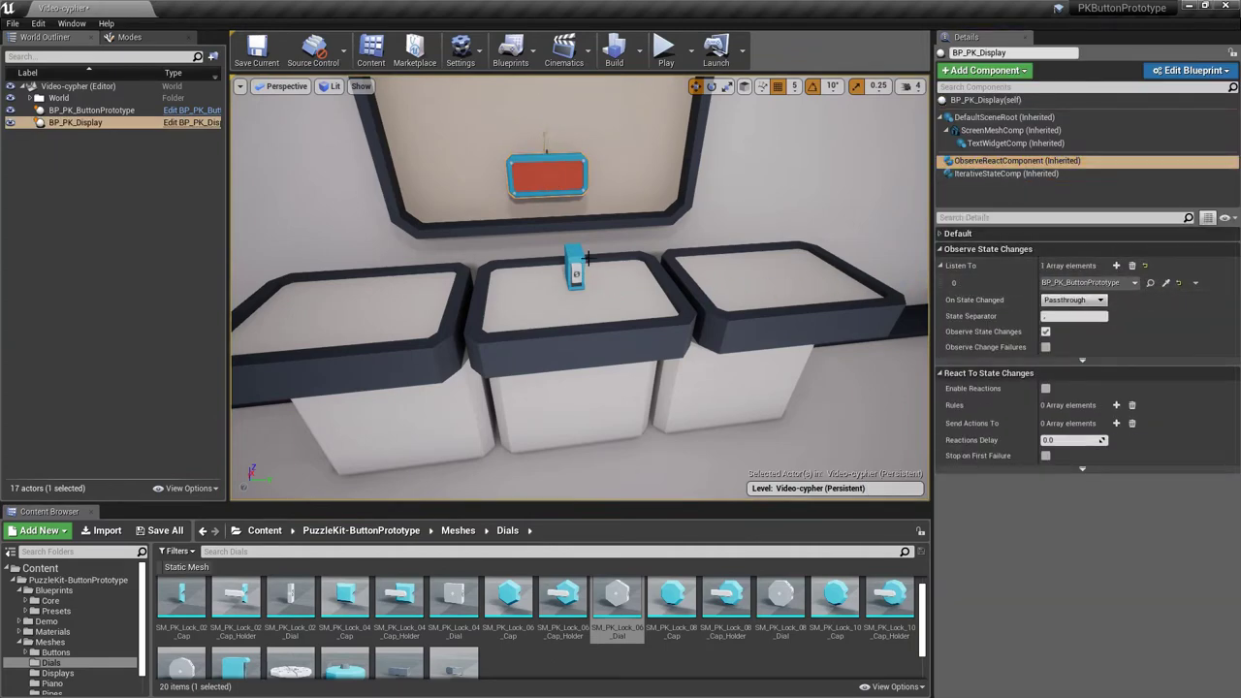
click(665, 49)
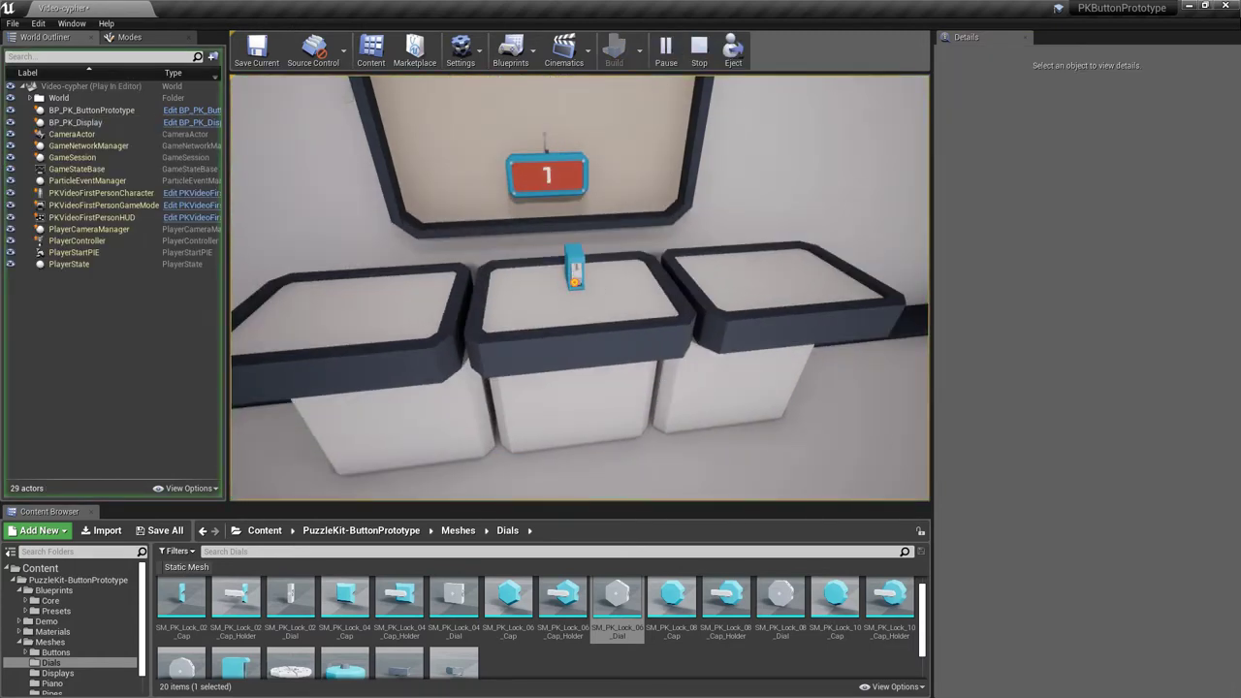
key(Escape)
click(576, 274)
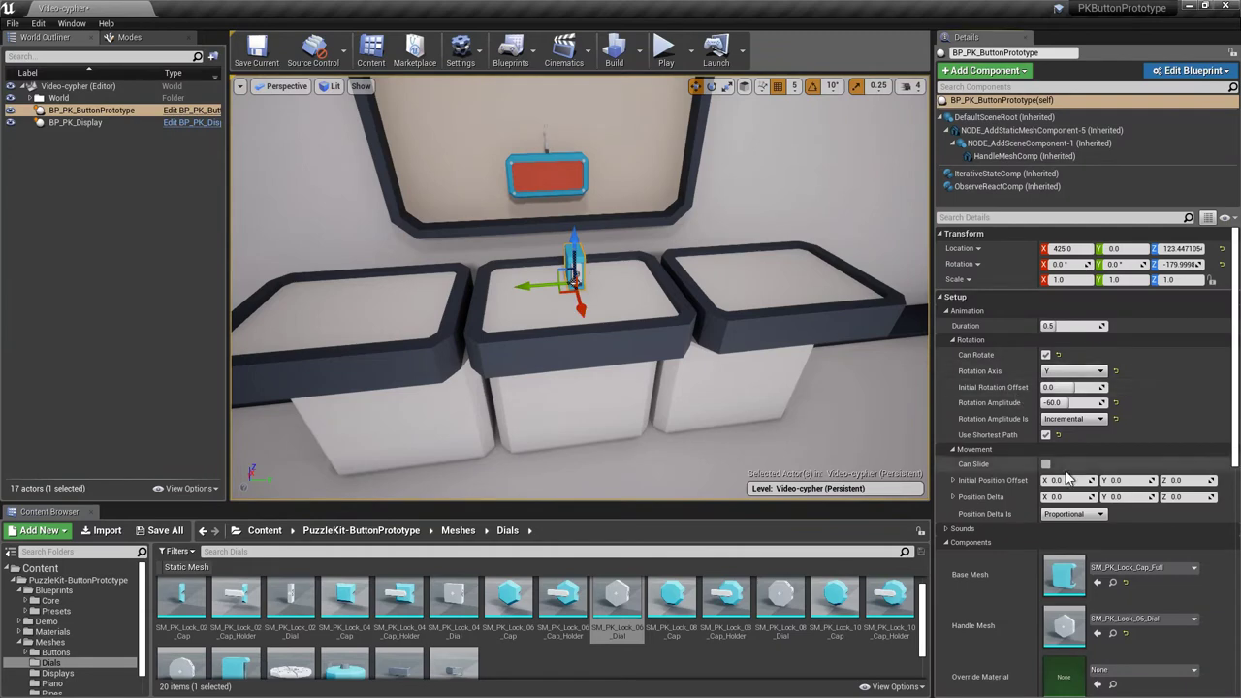
Set the dial's Separate Handle Material to MI_PK_DialLetters.
scroll(1128, 547, down, 5)
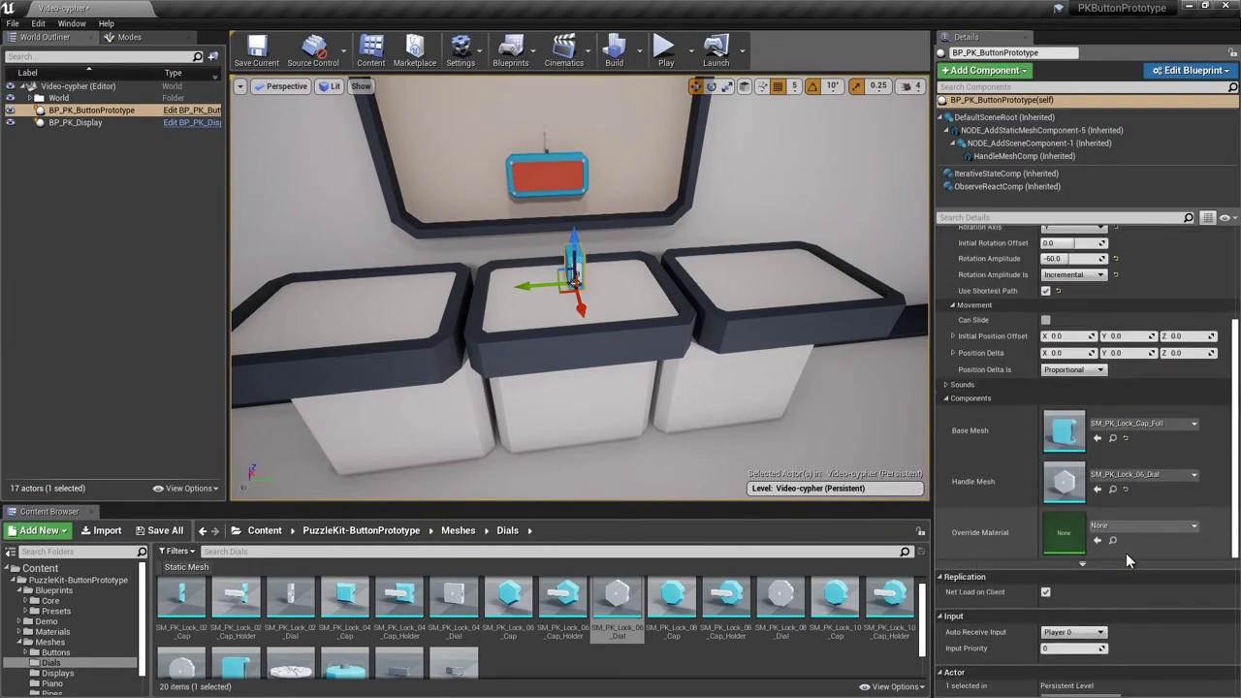
click(1082, 563)
click(1131, 583)
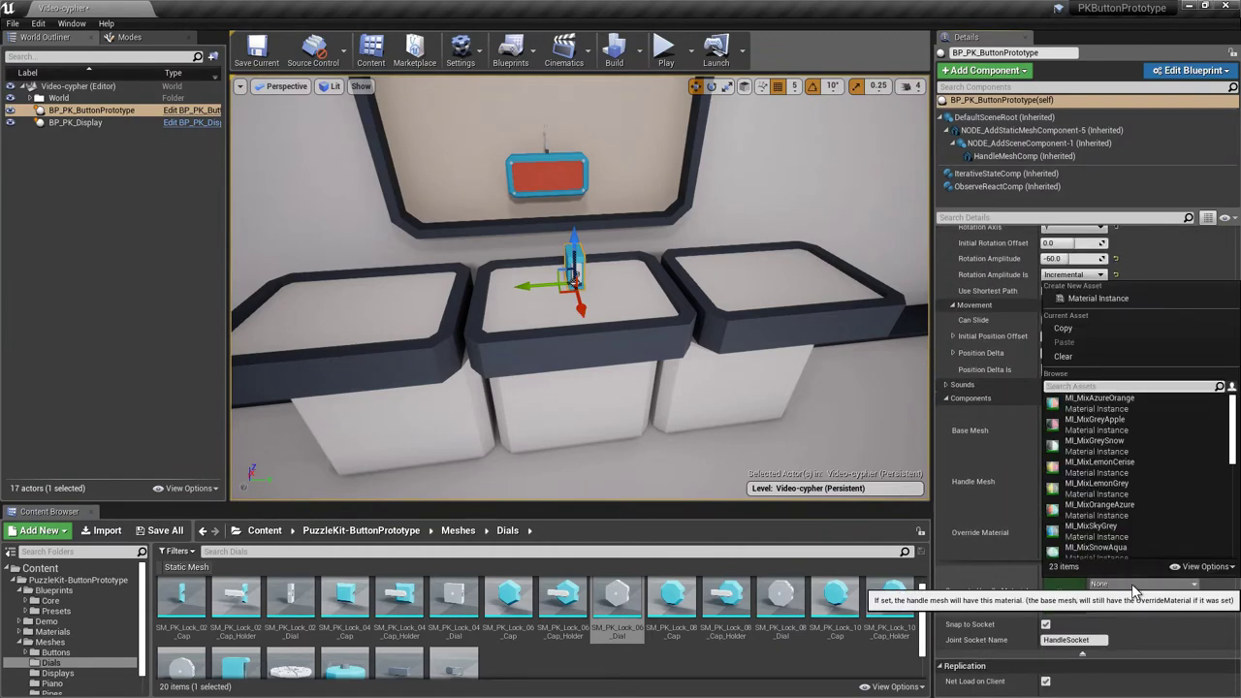
text(dial)
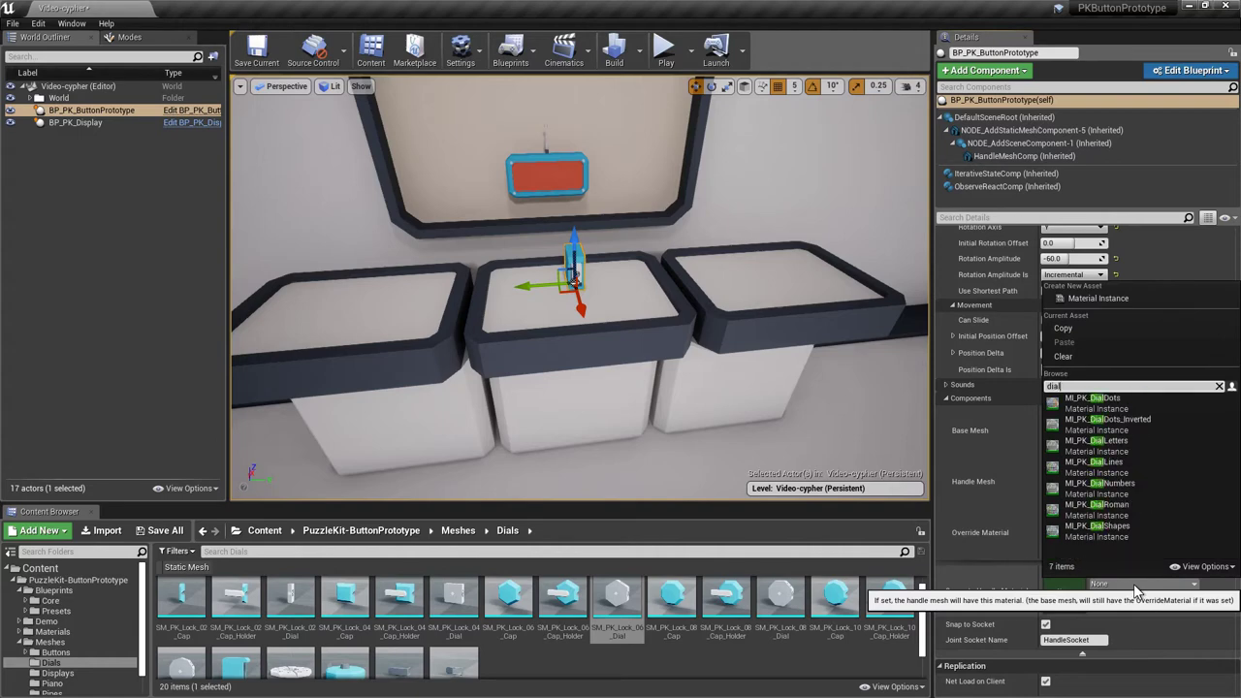
click(1122, 453)
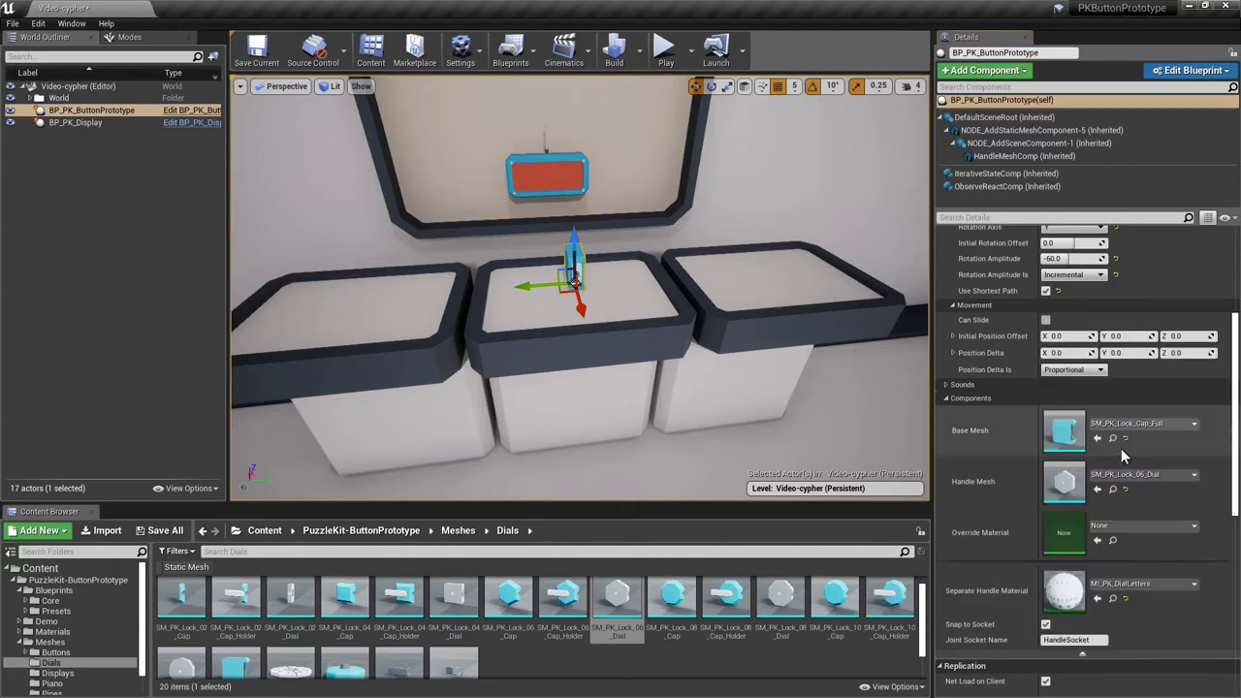
Play-test the lettered dial and return to editing.
click(665, 48)
click(626, 293)
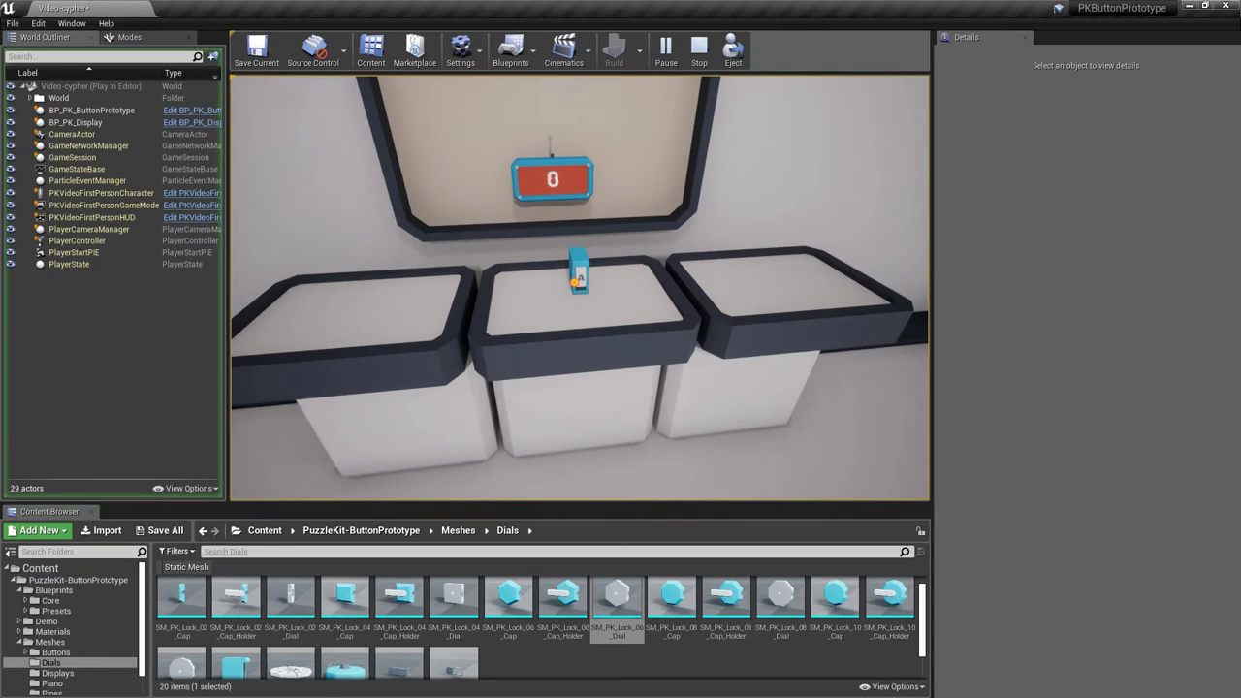
key(Escape)
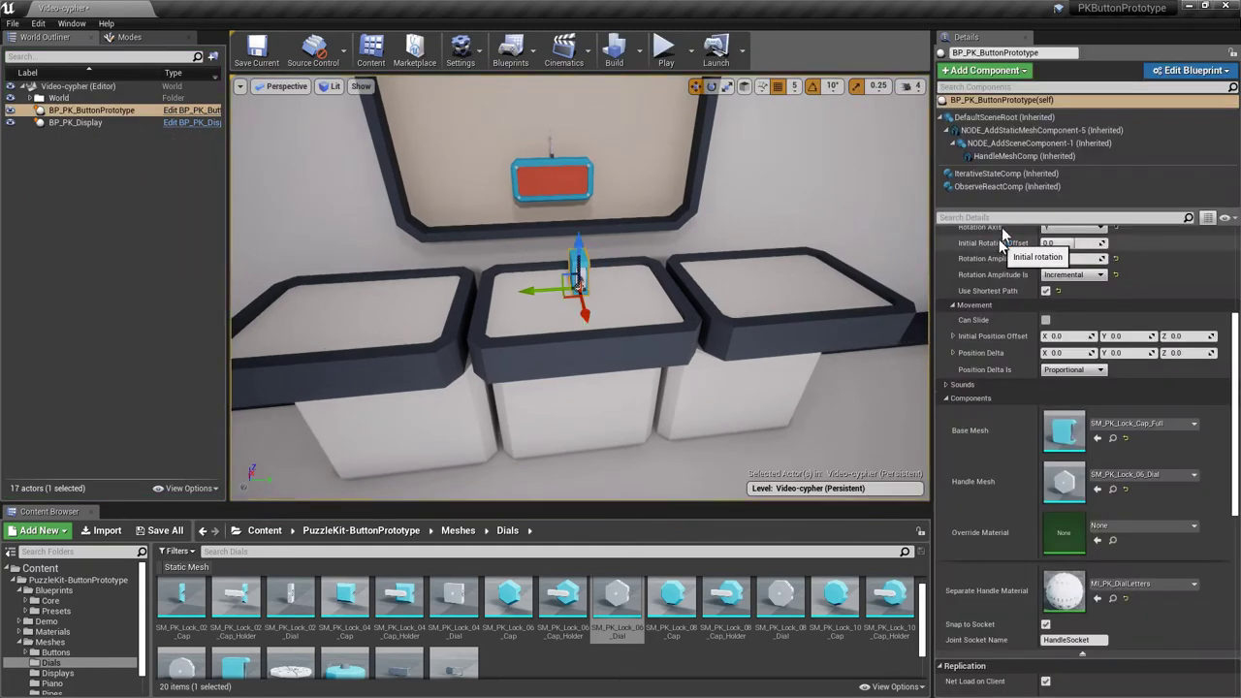
Name the dial's states A, B, C, D and E.
click(1005, 173)
text(A)
key(Tab)
text(B)
key(Tab)
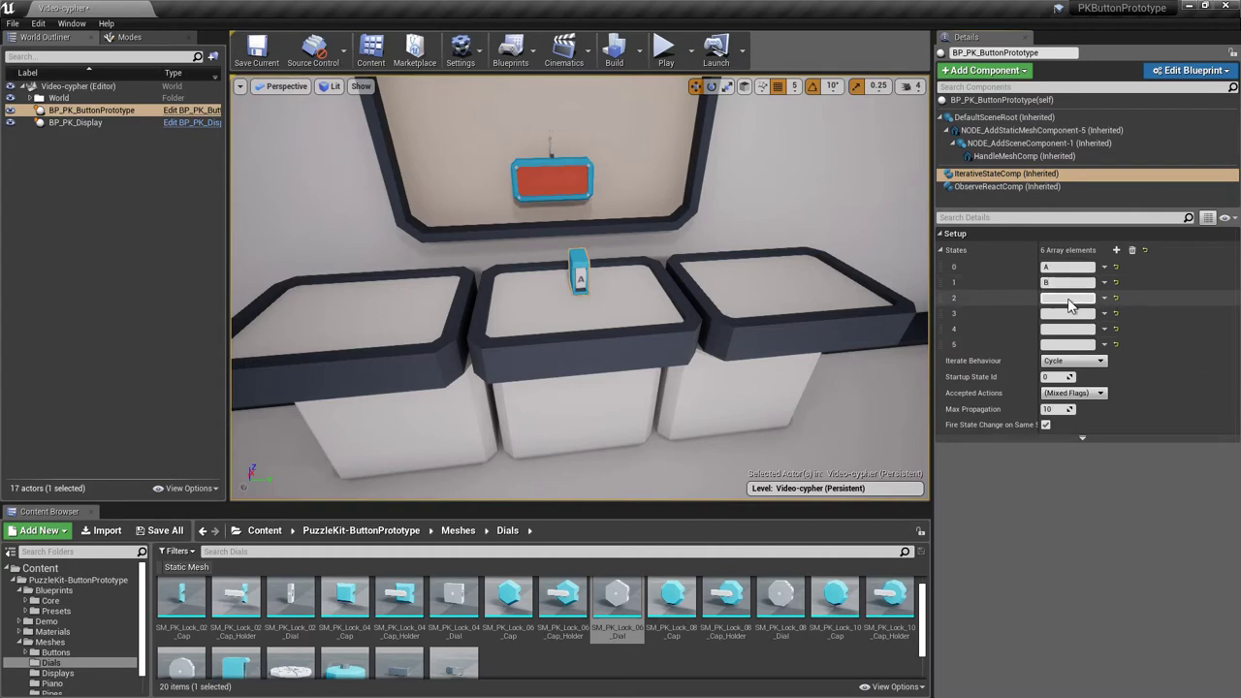
key(Tab)
text(D)
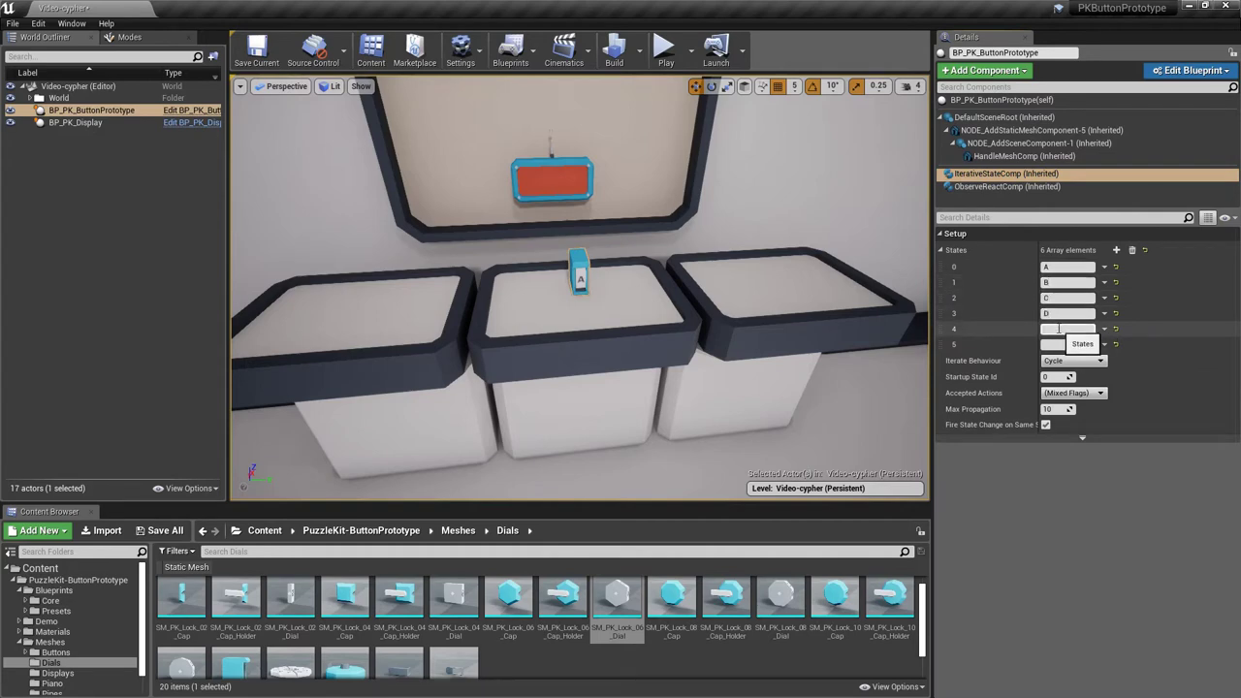
text(E)
key(Tab)
Play-test the letter display, then begin renaming the dial actor Dial1.
click(665, 48)
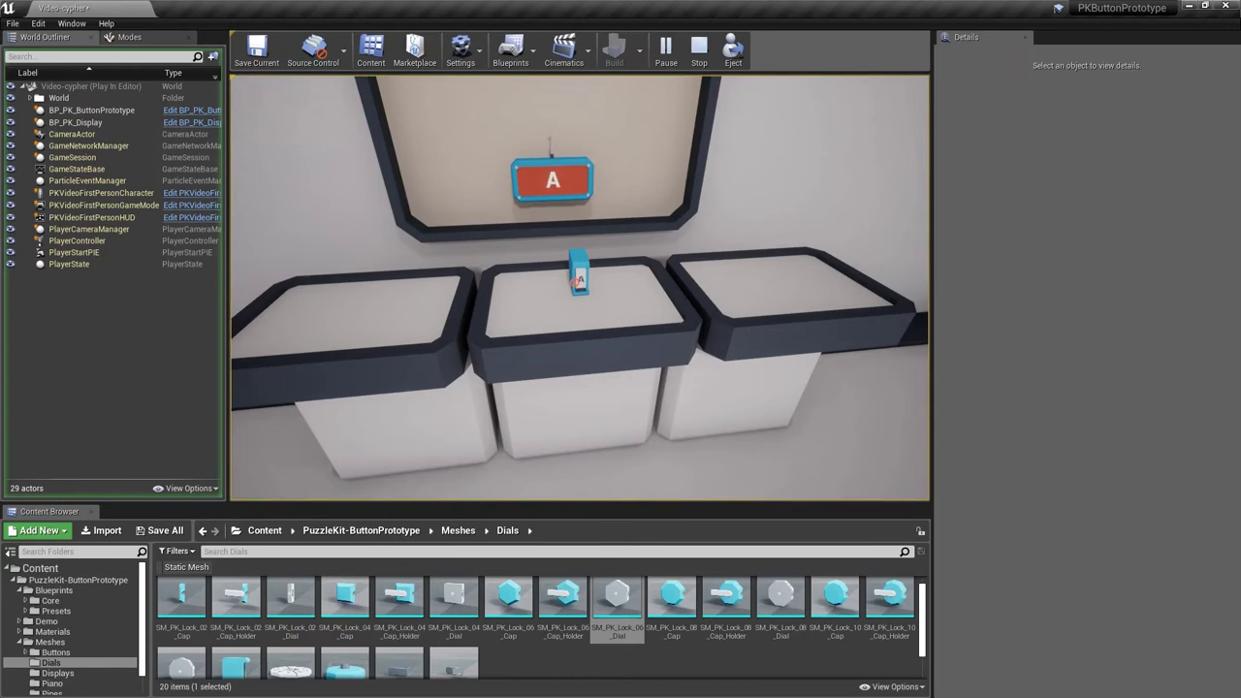
key(Escape)
click(102, 110)
text(Dial1)
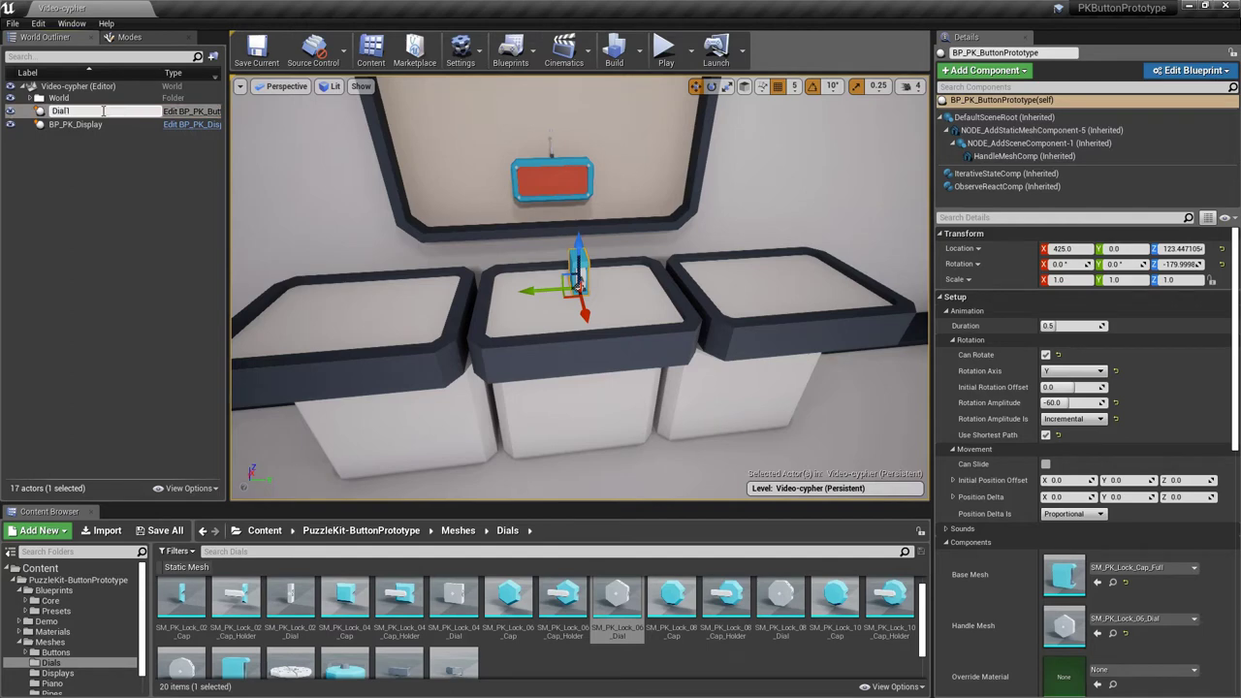
Confirm the name Dial1 and place a new BP_PK_ButtonPrototype on the left pedestal.
key(Return)
click(139, 227)
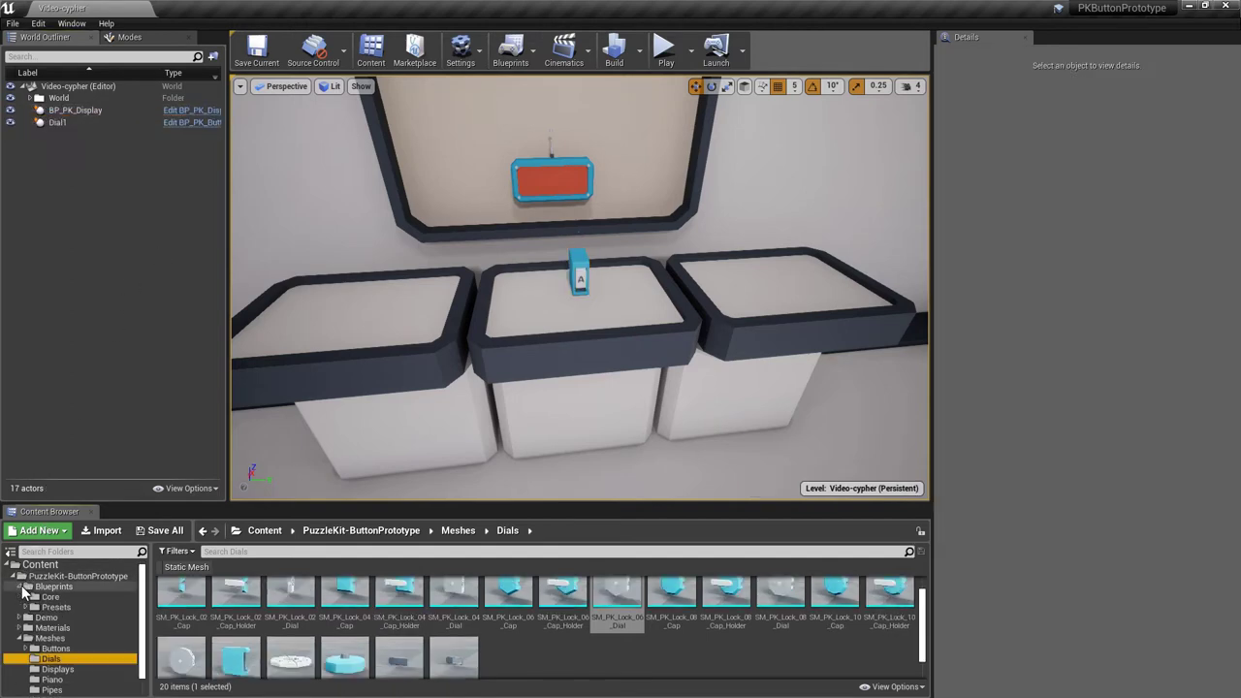
click(48, 596)
drag(399, 606, 360, 308)
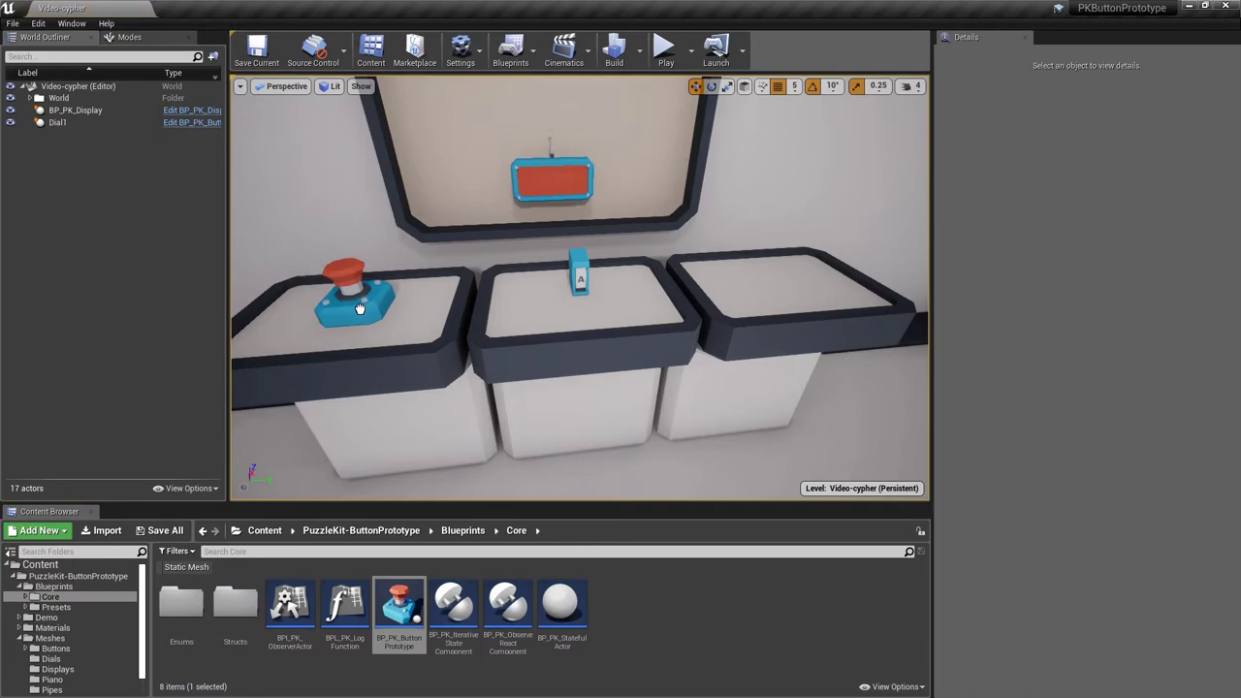
Give it SM_PKDemo_Box_Bottom base and SM_PKDemo_Box_Top handle, nudging it onto the pedestal.
click(1125, 529)
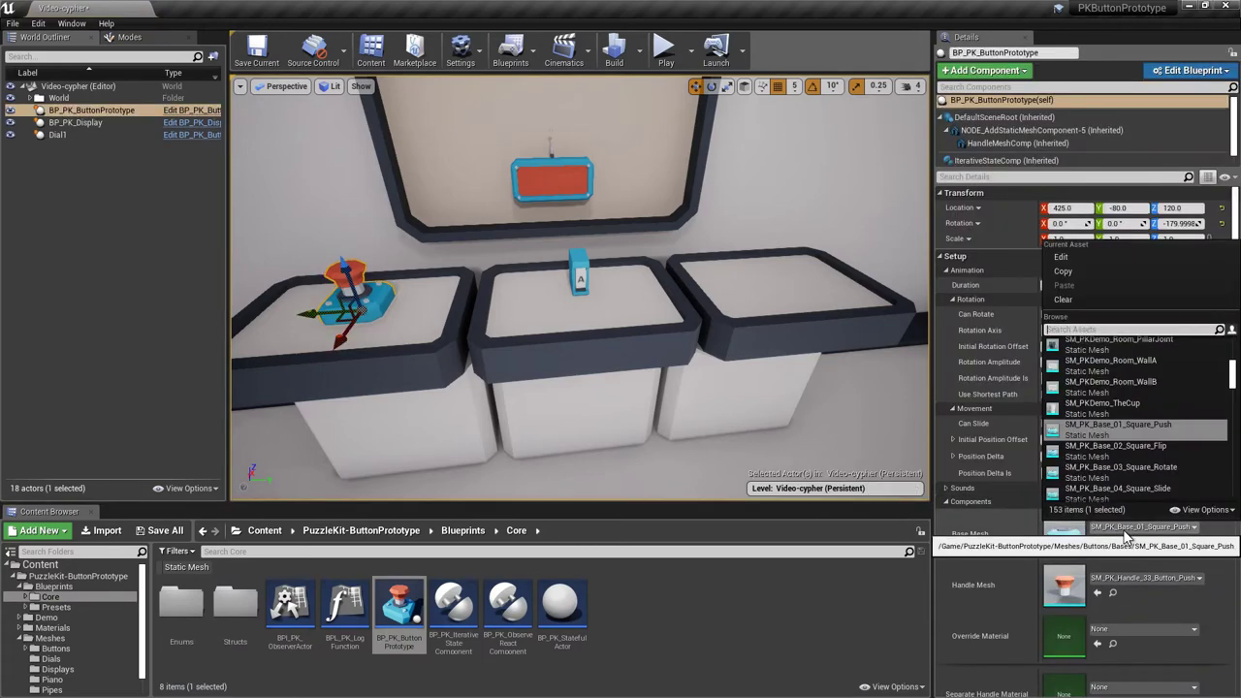
scroll(1124, 426, up, 2)
click(1115, 364)
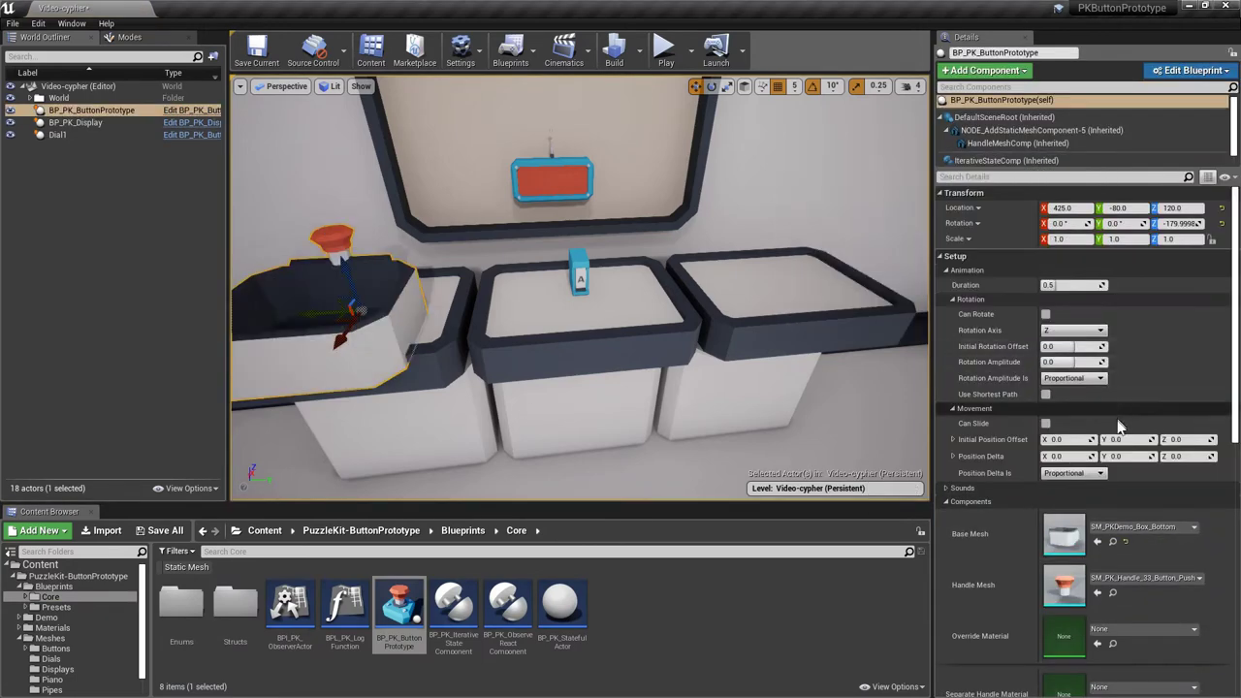
click(1146, 579)
text(box)
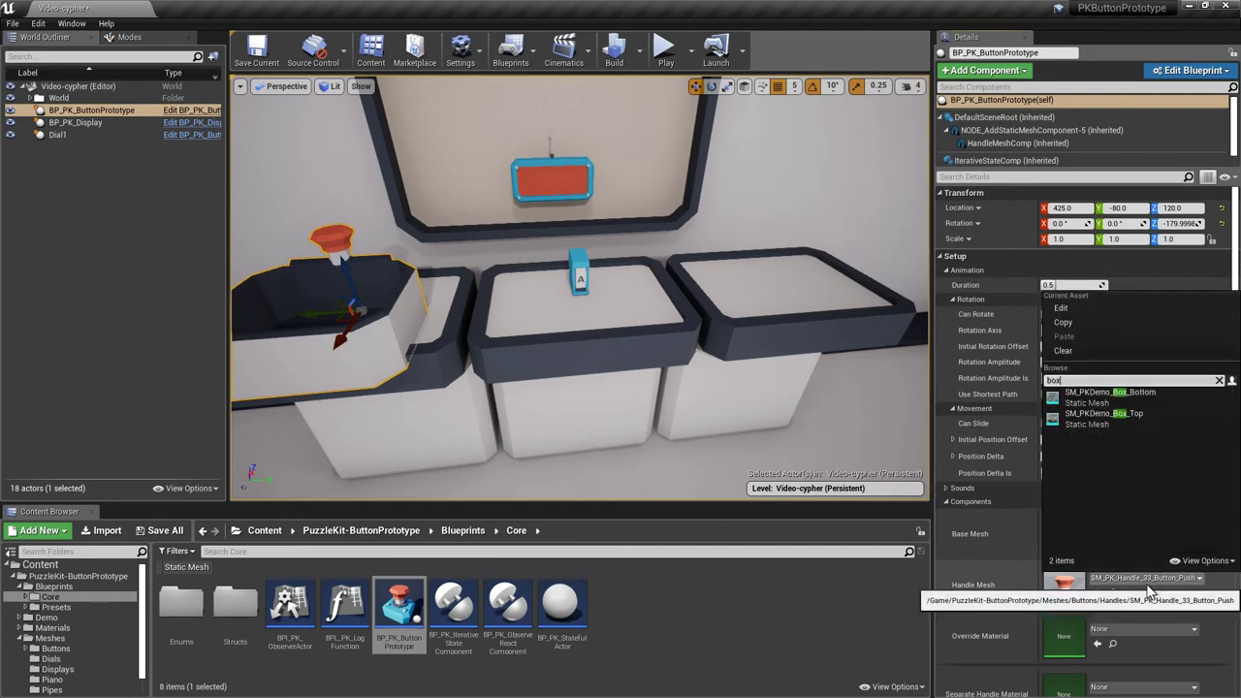
click(1103, 414)
drag(337, 349, 371, 313)
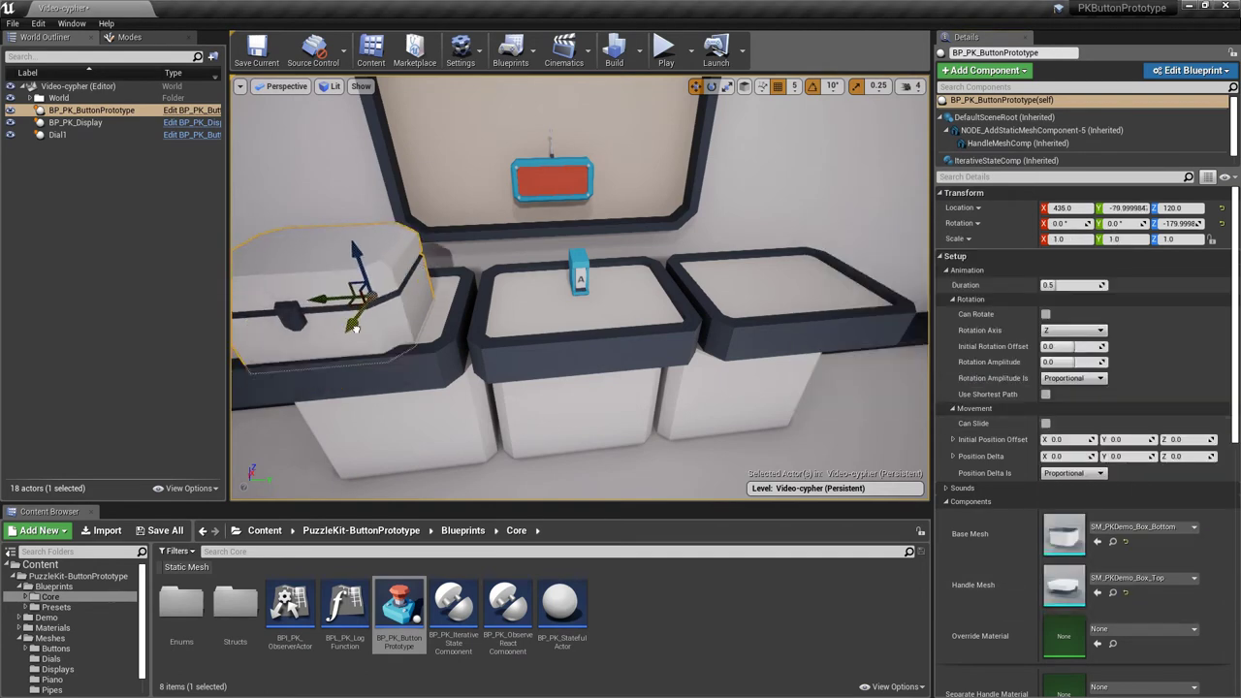
Let the lid rotate 75 around Y and start a play test.
click(1044, 314)
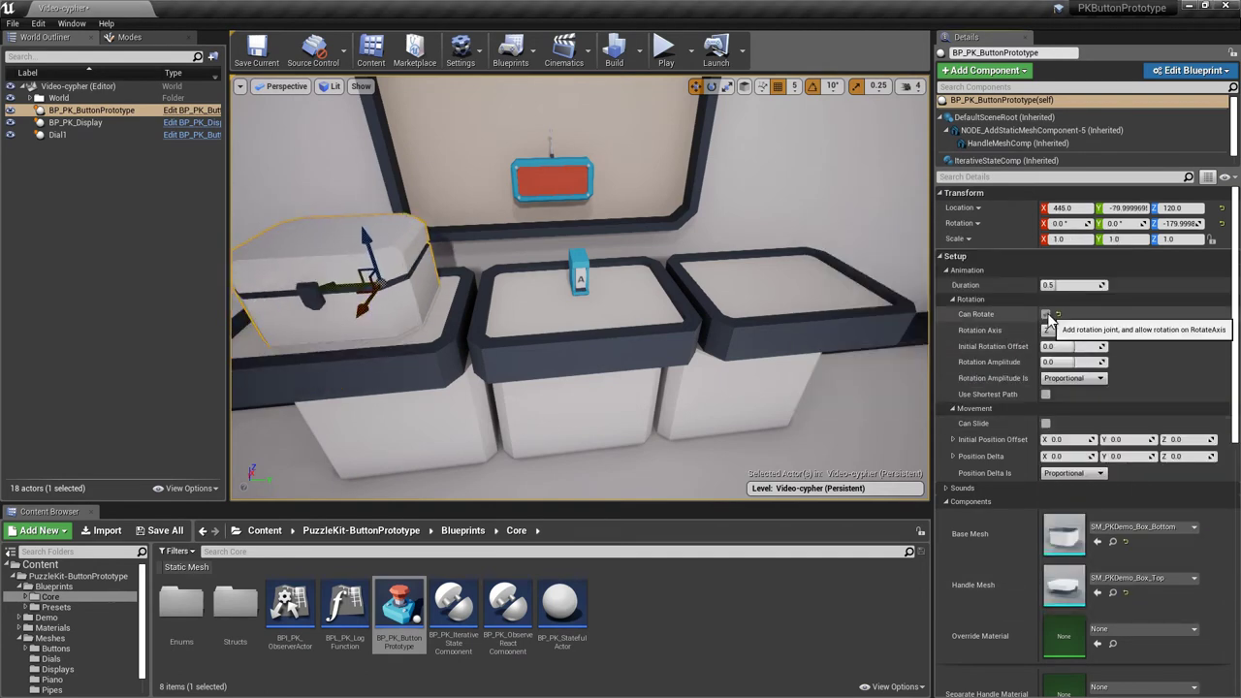
click(1072, 330)
click(1054, 351)
mouse_move(1066, 348)
mouse_down()
mouse_move(1095, 348)
mouse_move(1071, 346)
mouse_up()
click(1078, 360)
text(75)
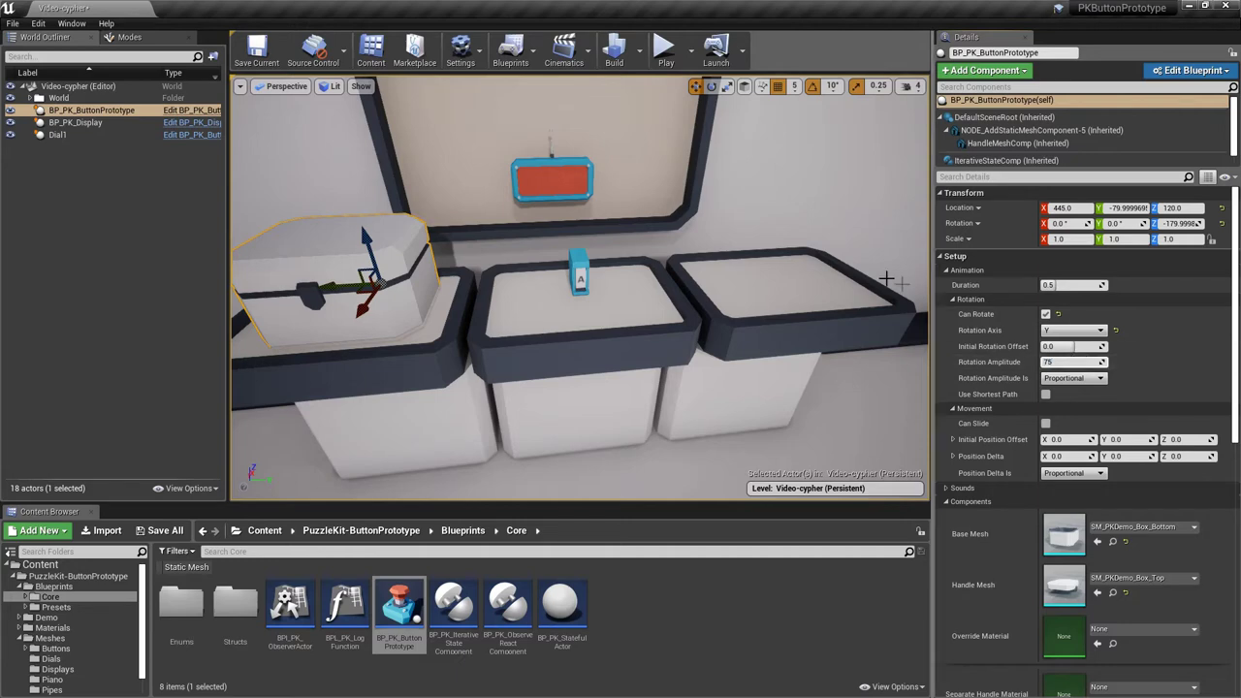
click(665, 51)
Stop the play test and relabel the box actor LockedBox.
click(387, 191)
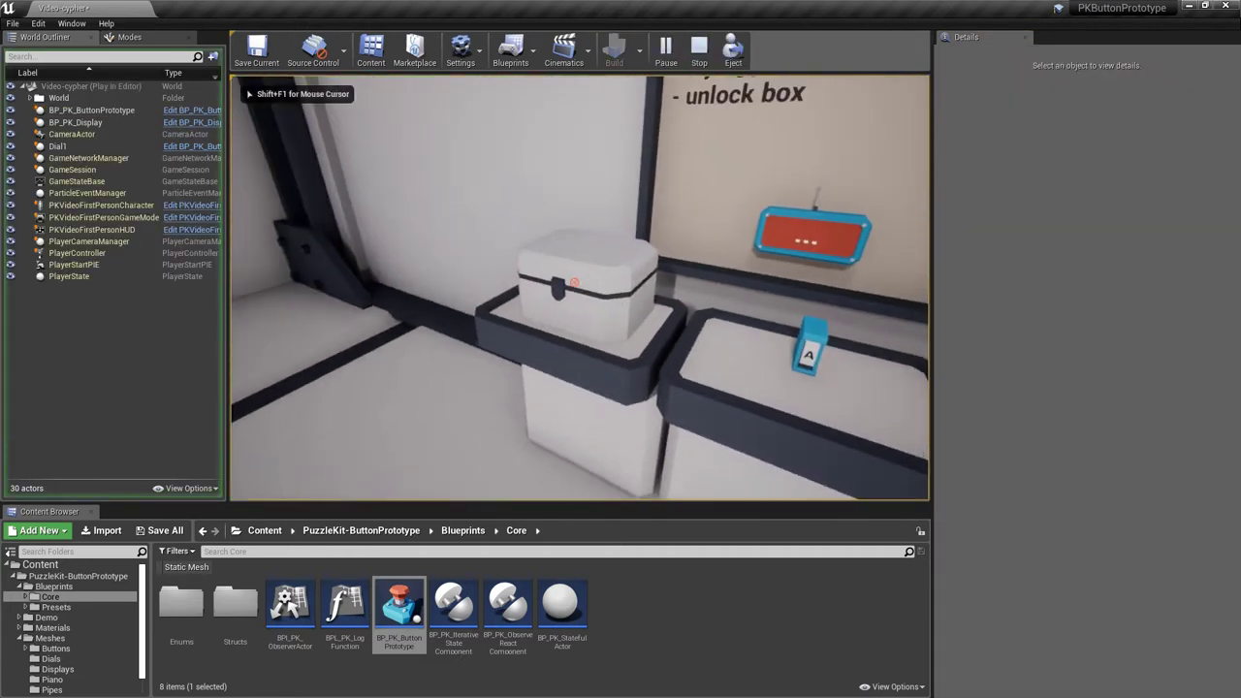
key(Escape)
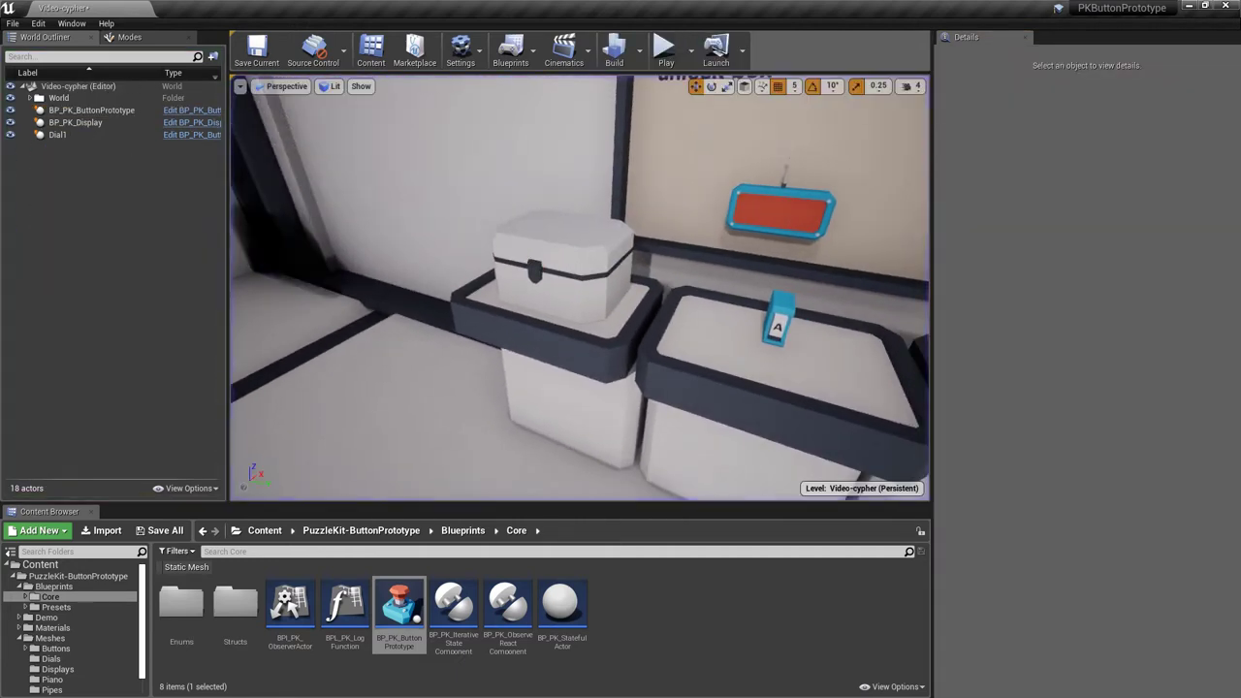
click(587, 283)
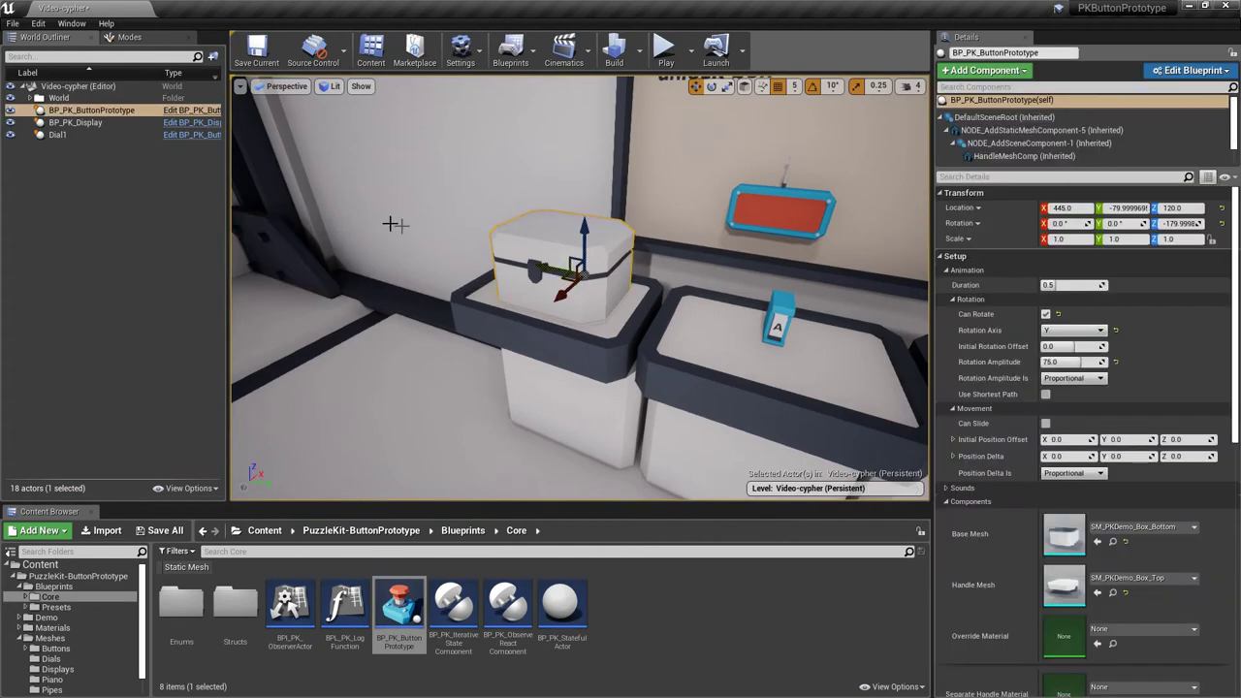
click(105, 112)
text(LockedB)
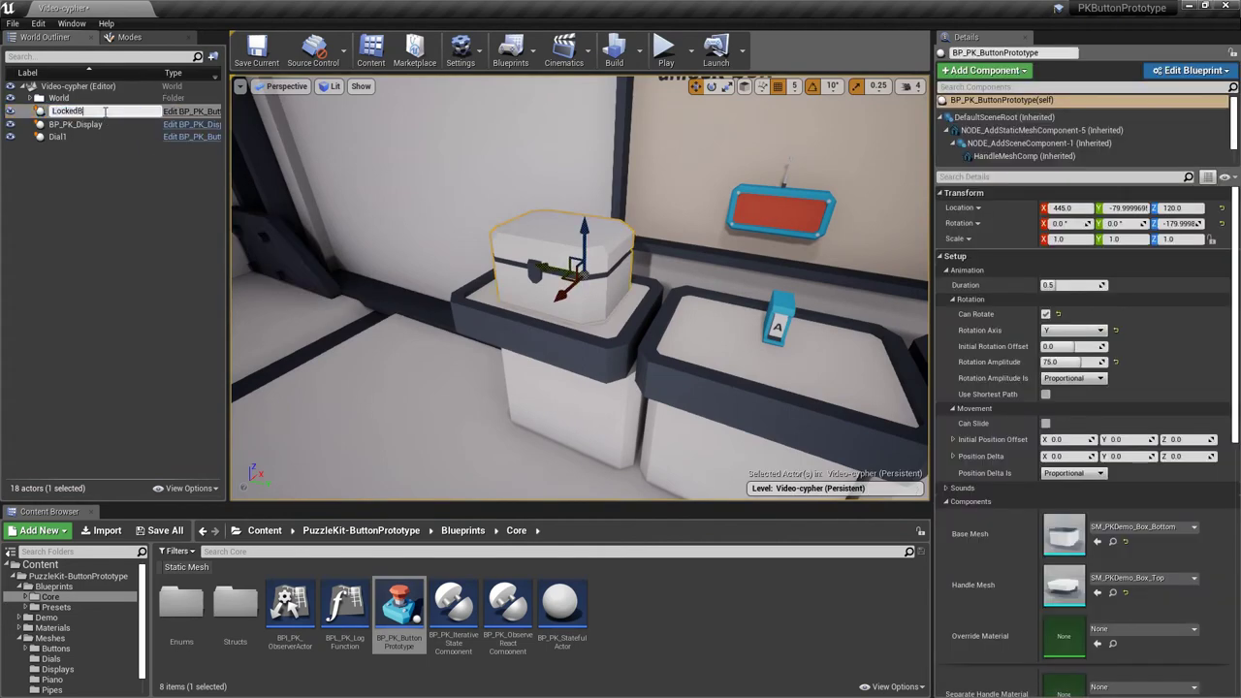
text(ox)
key(Return)
scroll(1020, 158, down, 1)
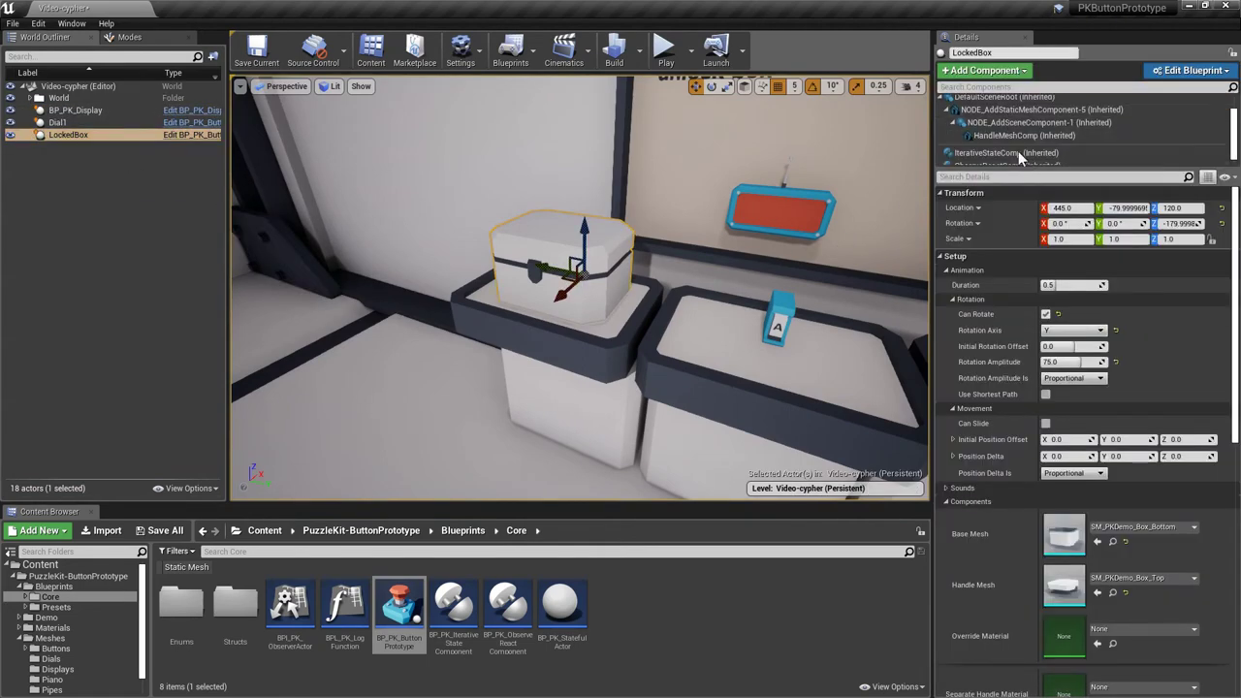
drag(1019, 167, 1019, 192)
Name the box's states Off and Open and make them iterate linearly.
click(1016, 174)
click(1072, 269)
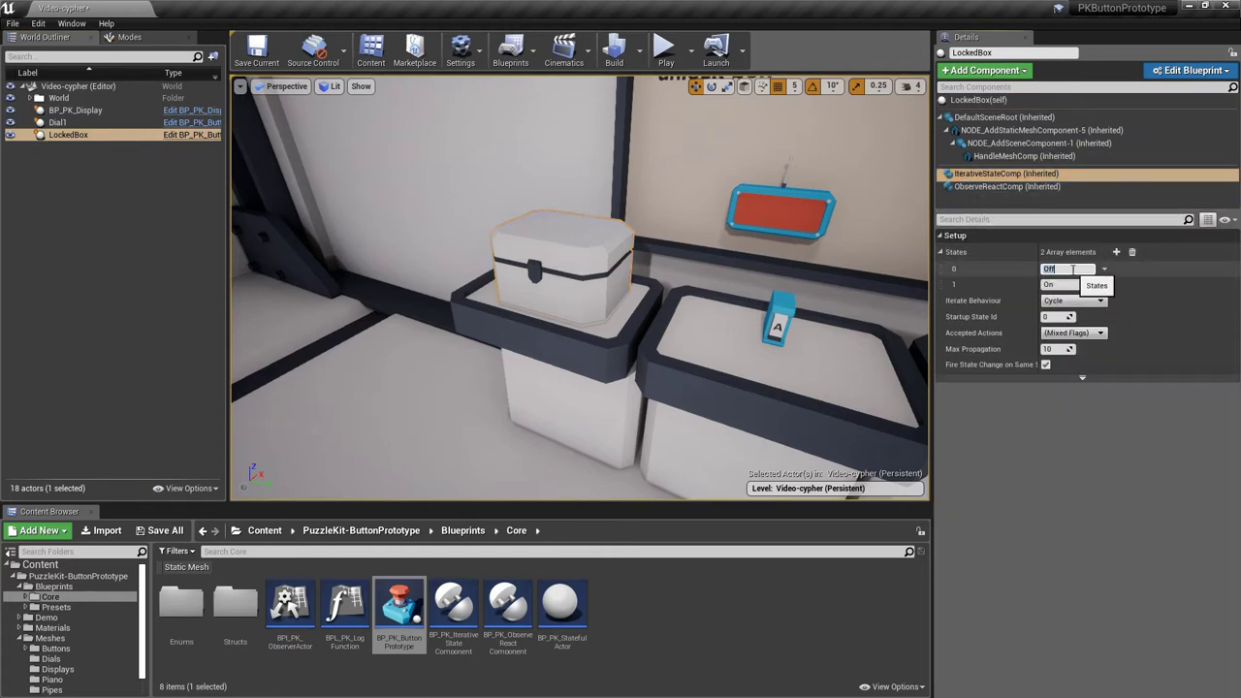
click(1062, 284)
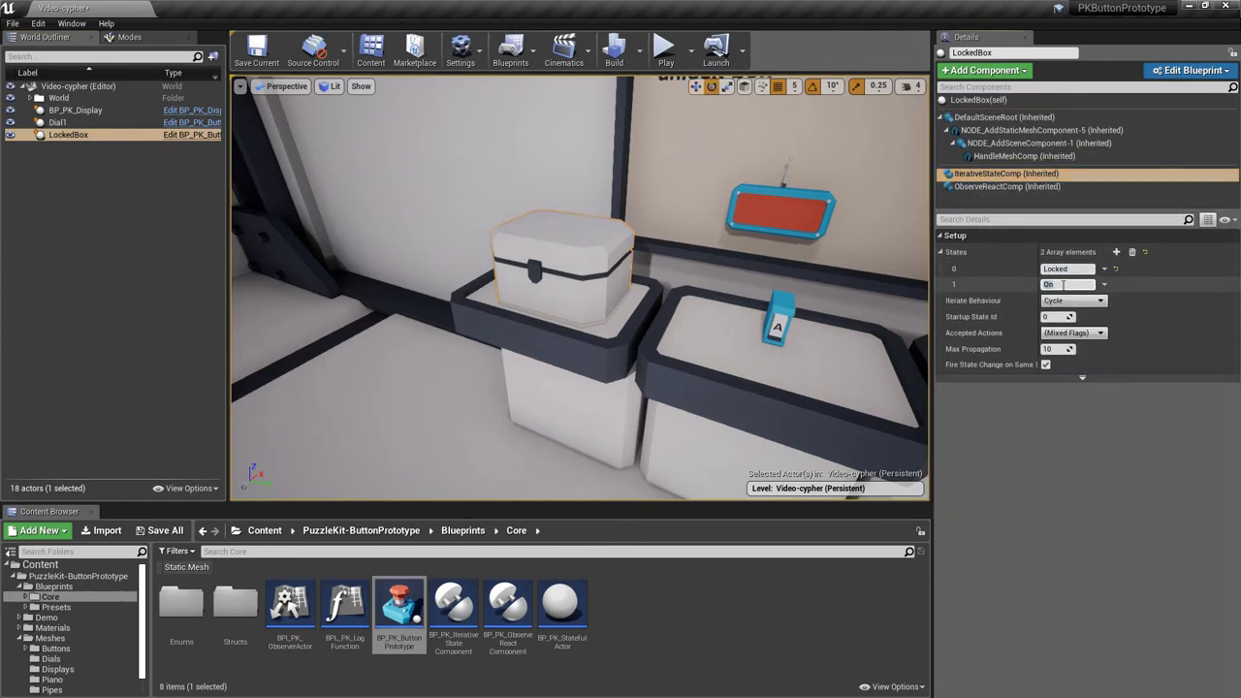
key(Return)
click(1072, 301)
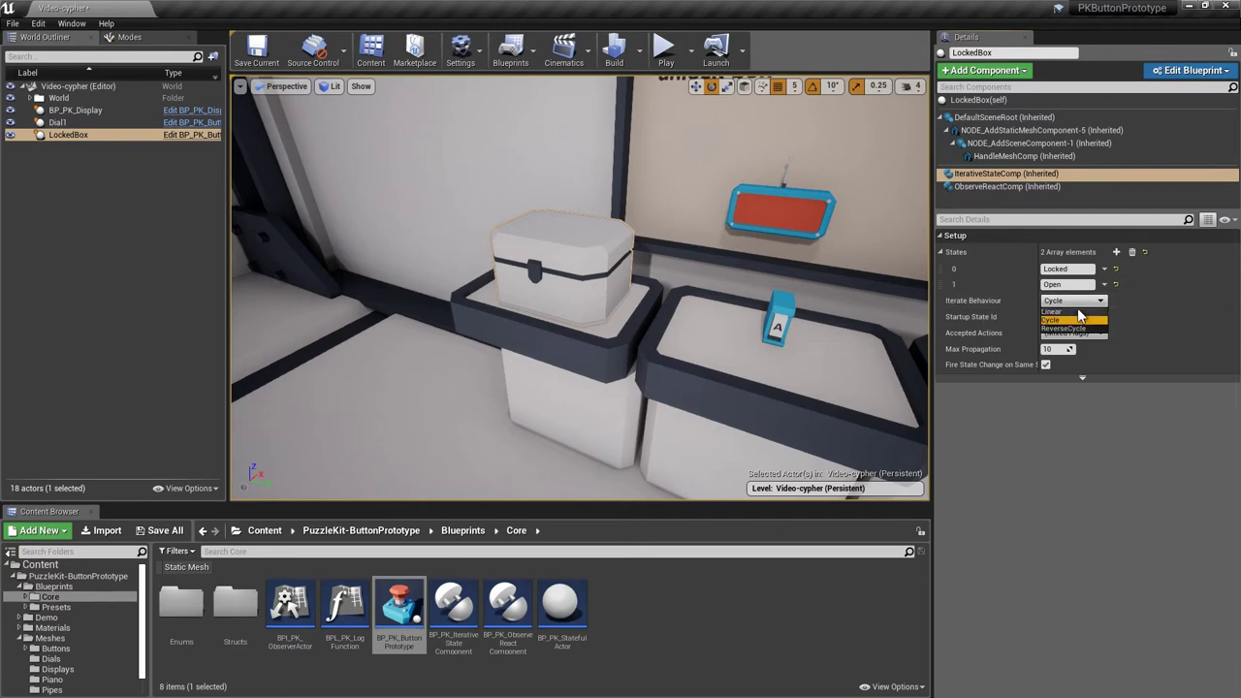
click(1057, 323)
Make LockedBox's ObserveReactComp listen to Dial1.
click(1008, 187)
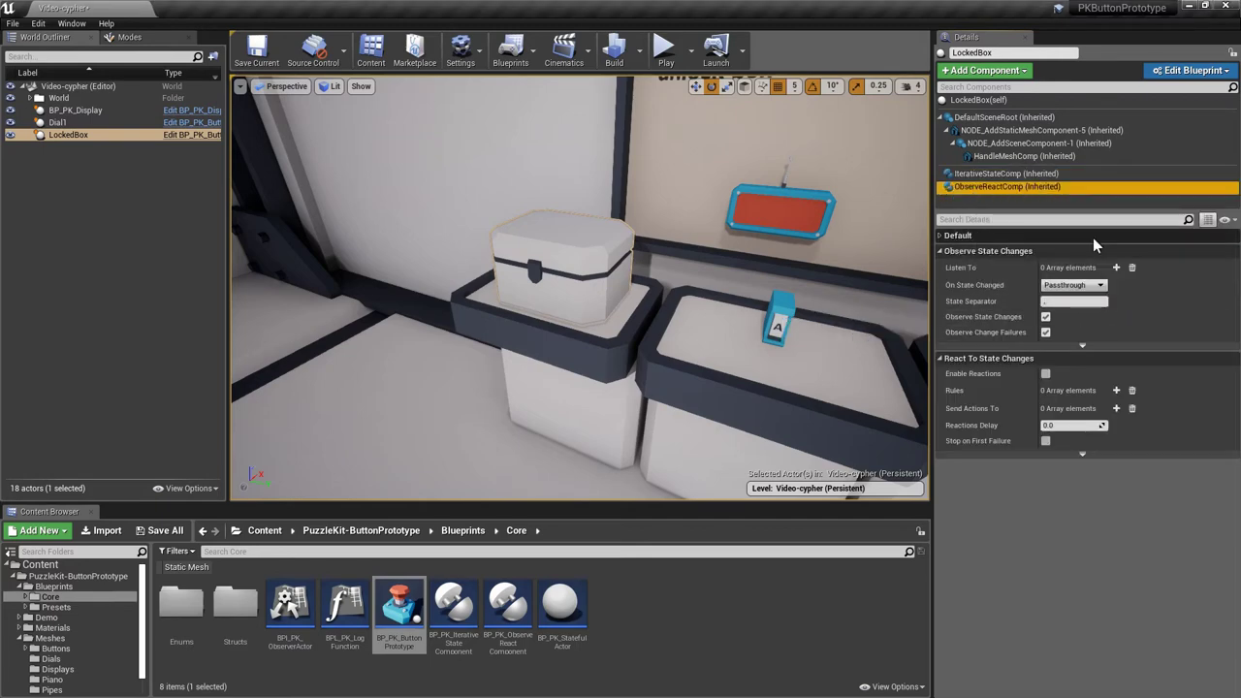
click(1116, 267)
click(1165, 284)
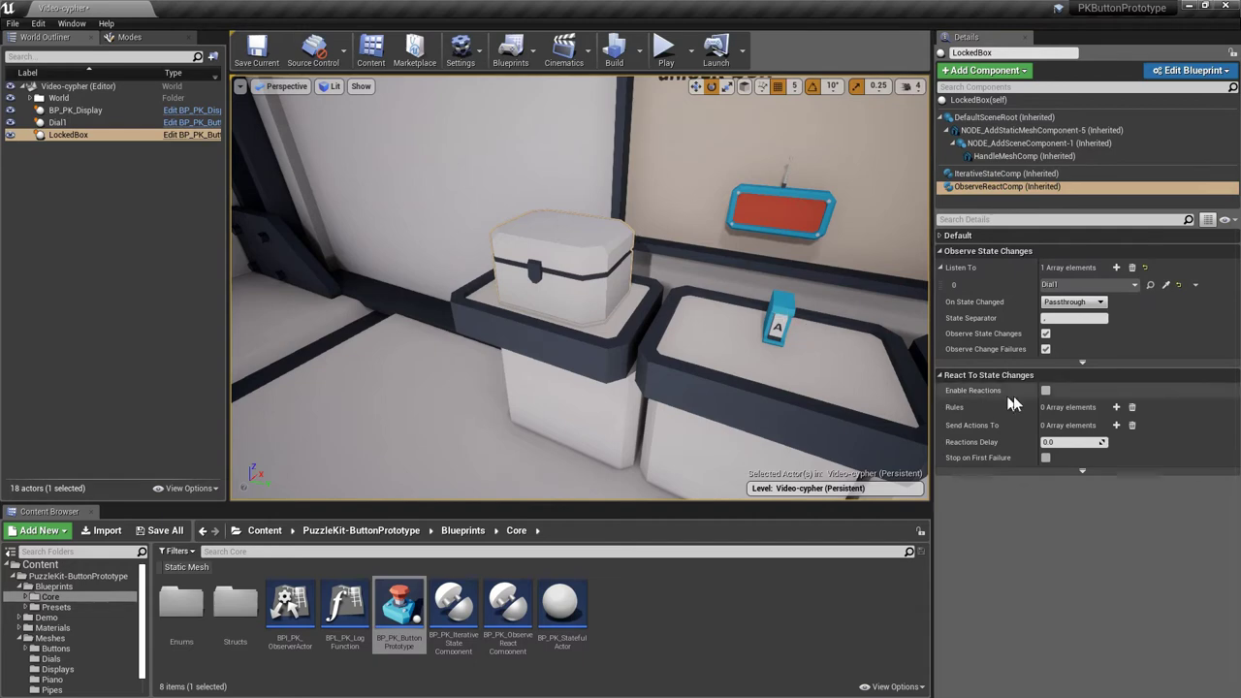
Add a reaction rule: if state is C, changed by NextState, do NextState.
click(1045, 389)
click(1115, 407)
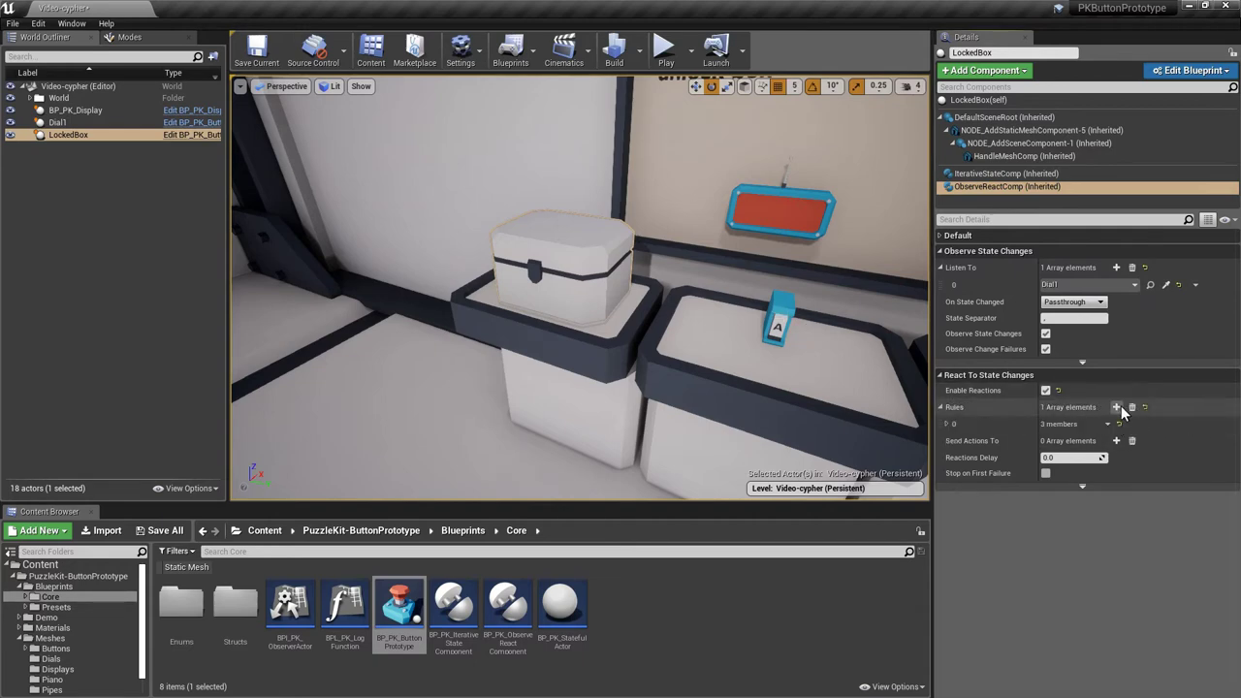
click(947, 423)
text(C)
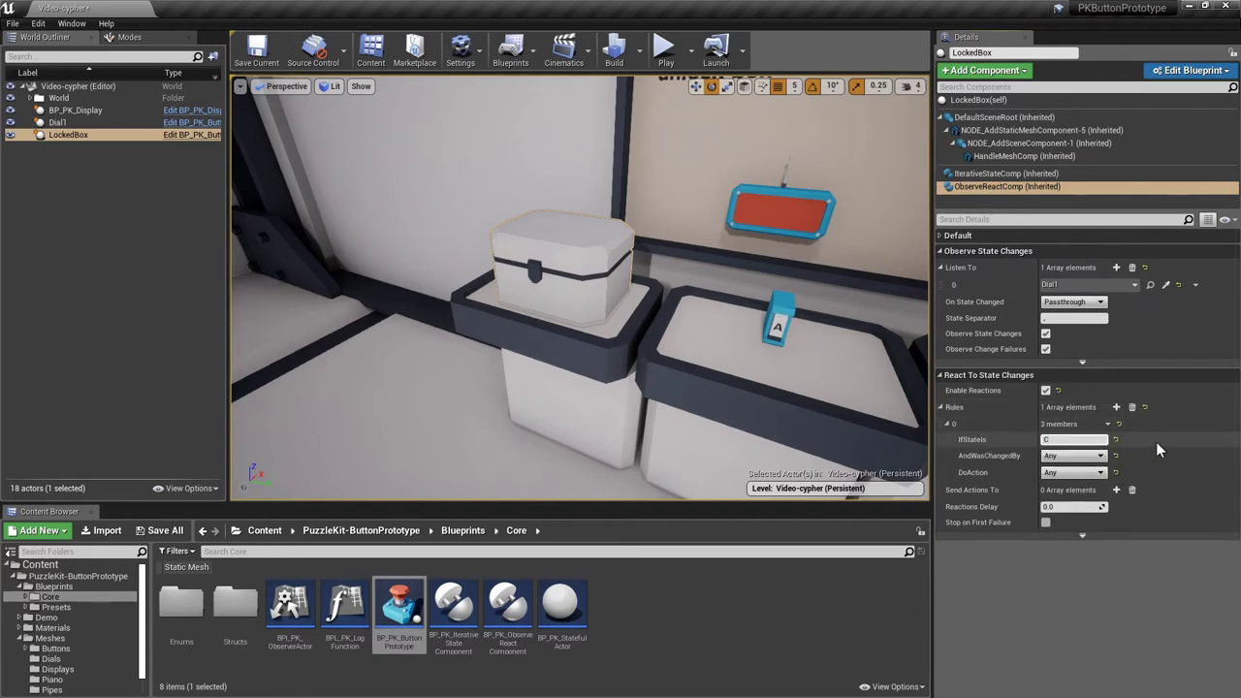
click(1100, 456)
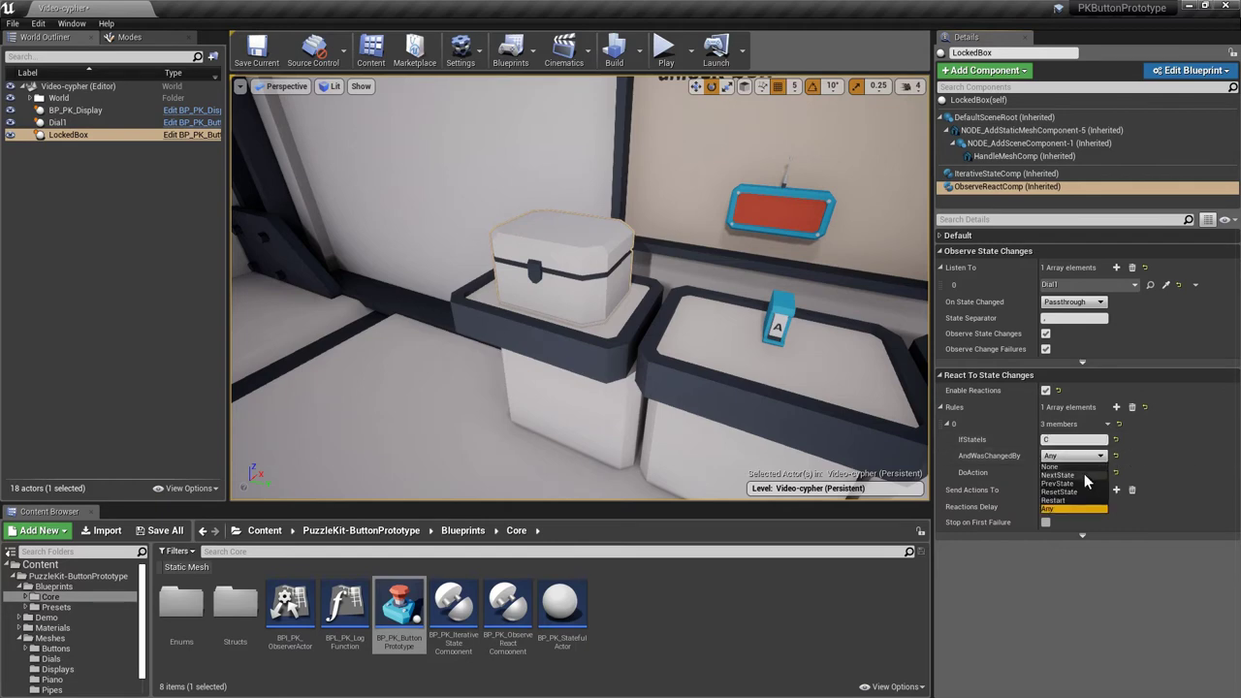
click(1084, 475)
click(1090, 472)
click(1088, 492)
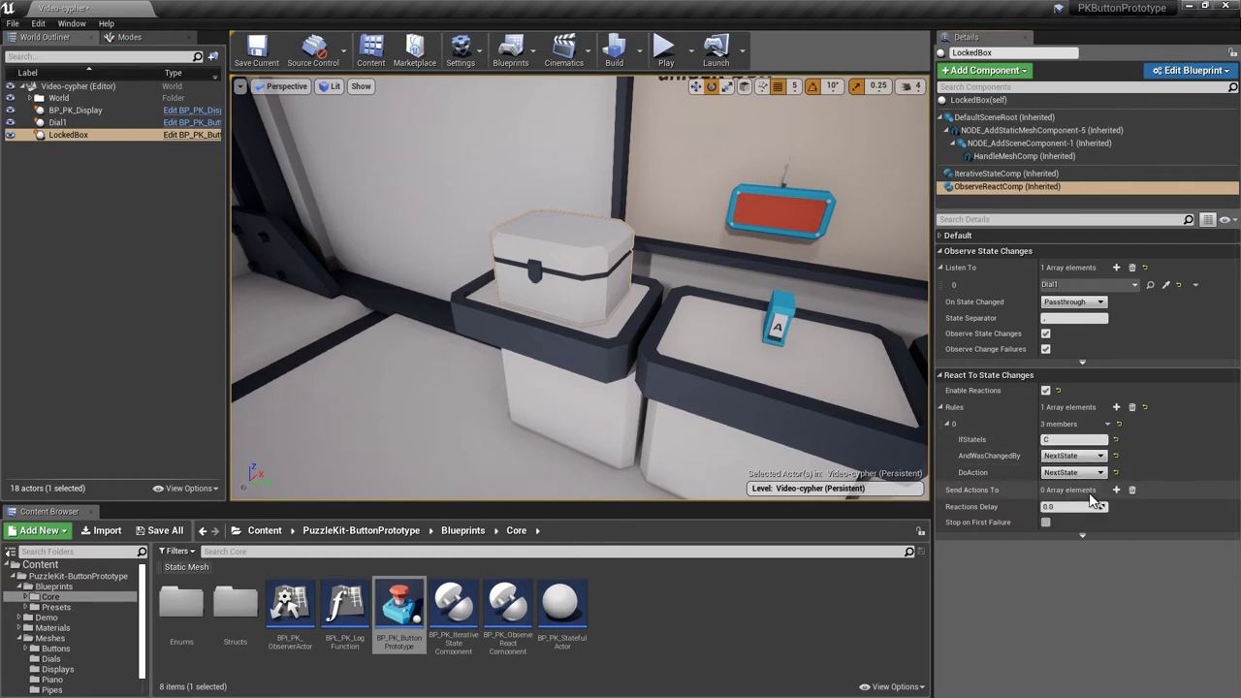
Send the rule's actions to LockedBox and start a play test.
click(1116, 489)
click(1165, 506)
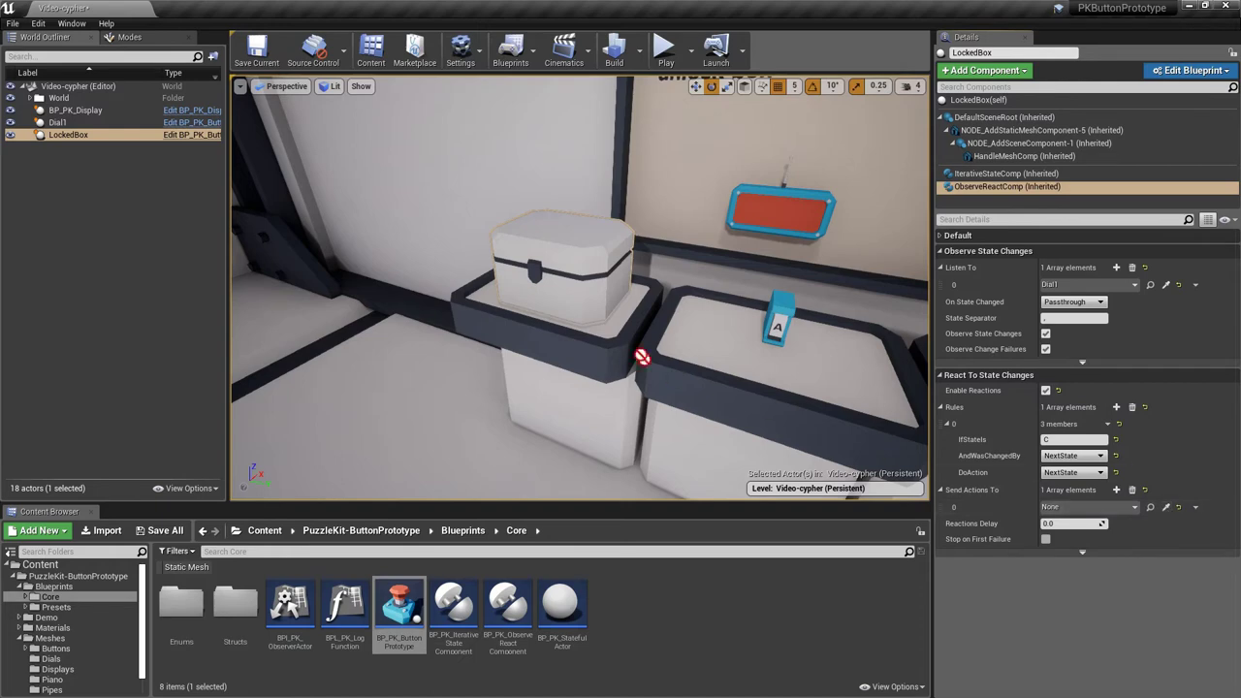
click(596, 281)
click(663, 50)
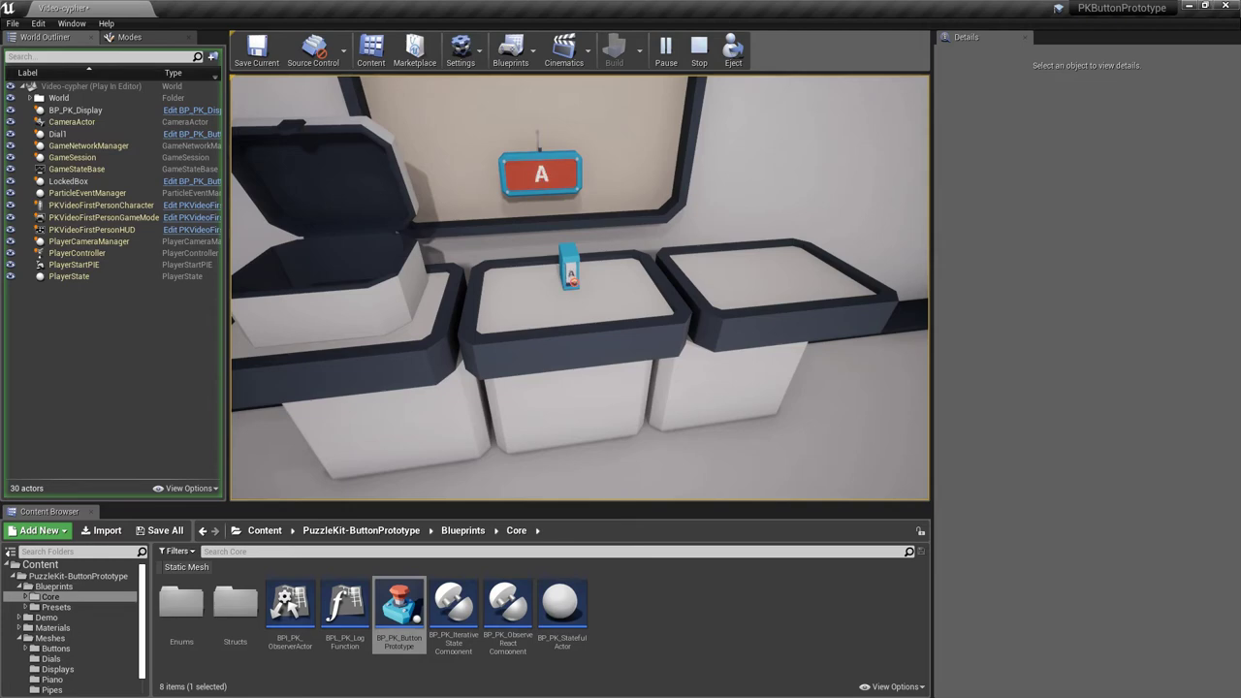
Add a second LockedBox rule that does Restart and play-test it.
key(Escape)
click(364, 289)
click(969, 186)
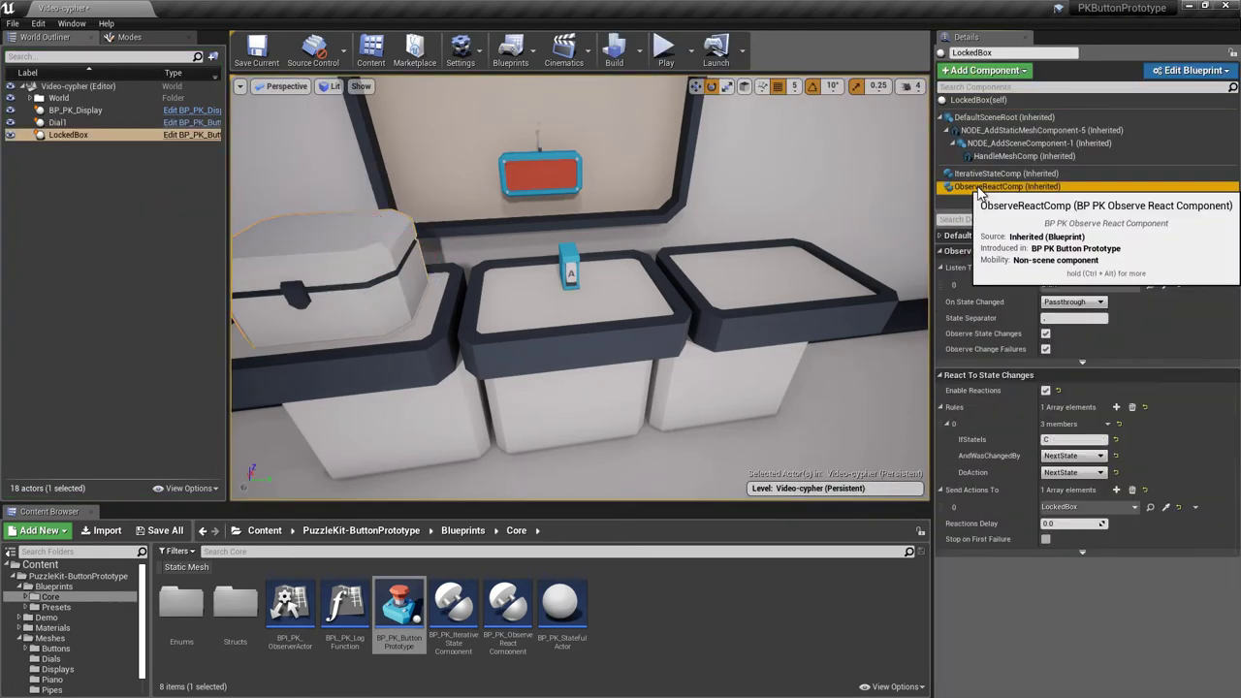
click(1115, 408)
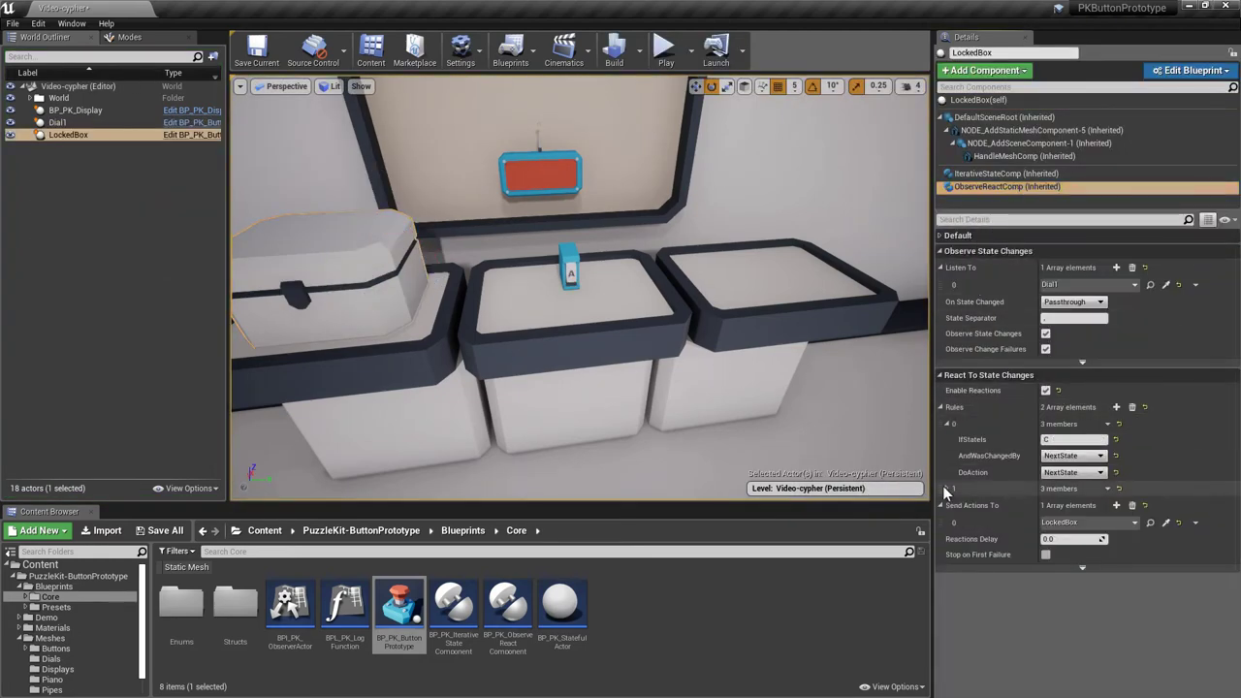
click(947, 487)
click(1071, 536)
click(1052, 581)
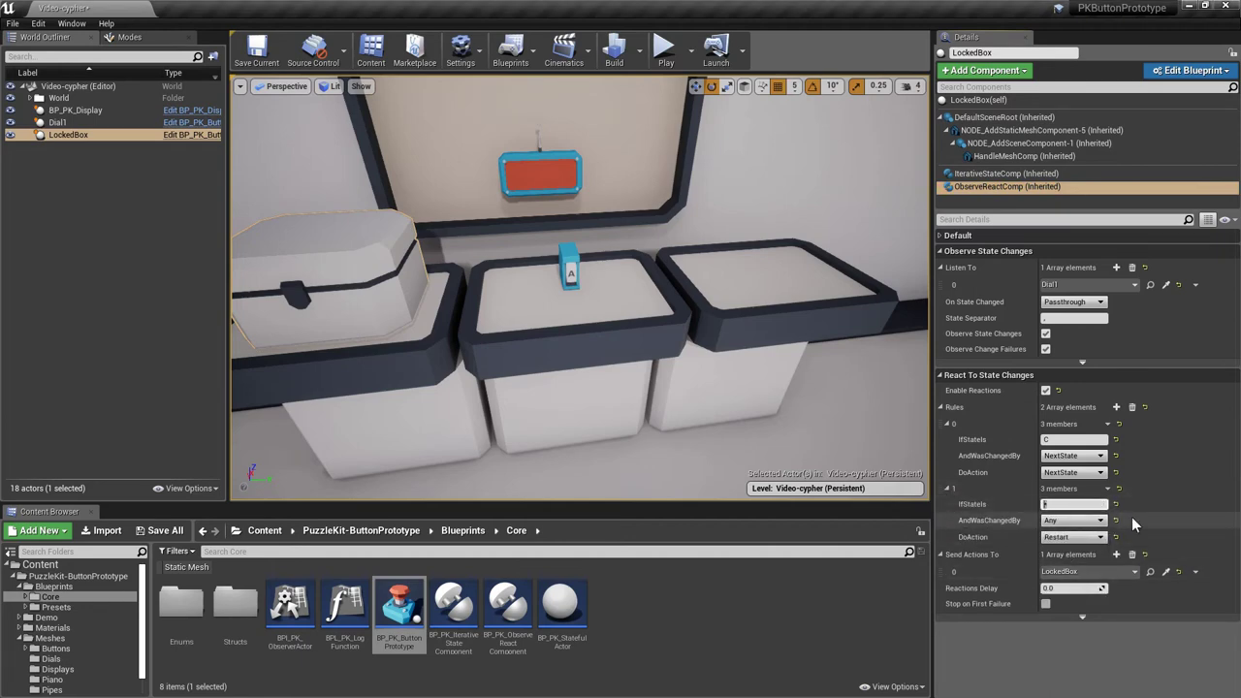
click(665, 51)
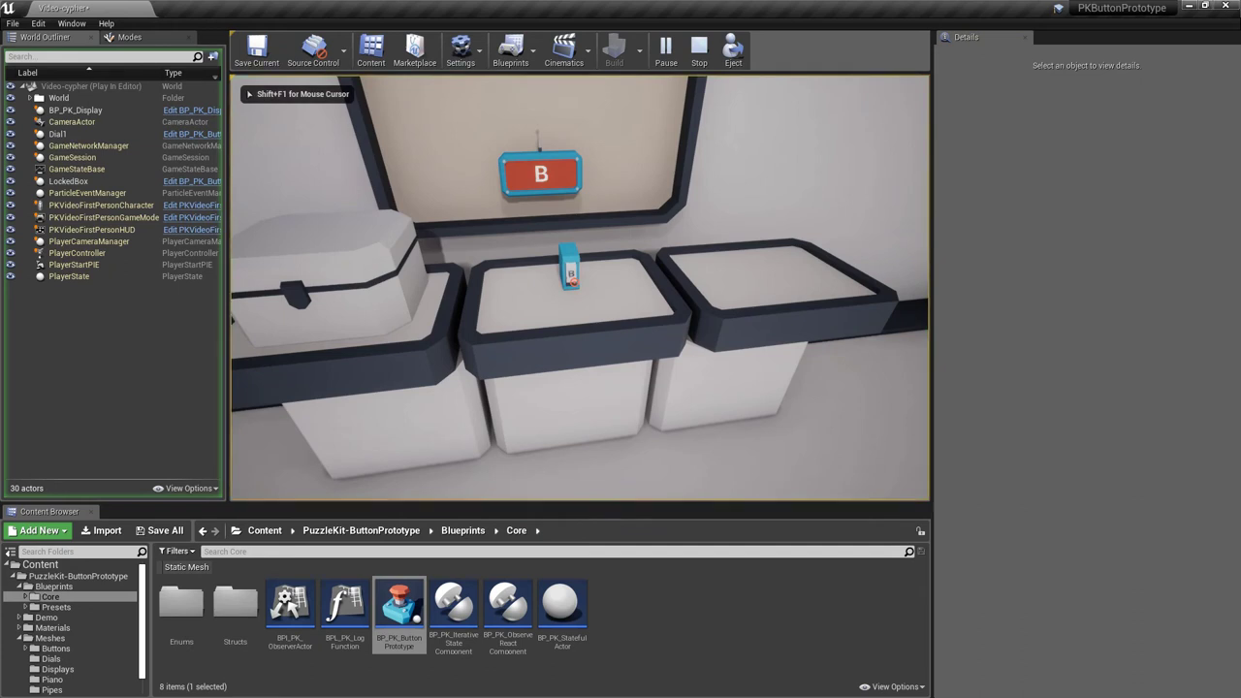
key(Escape)
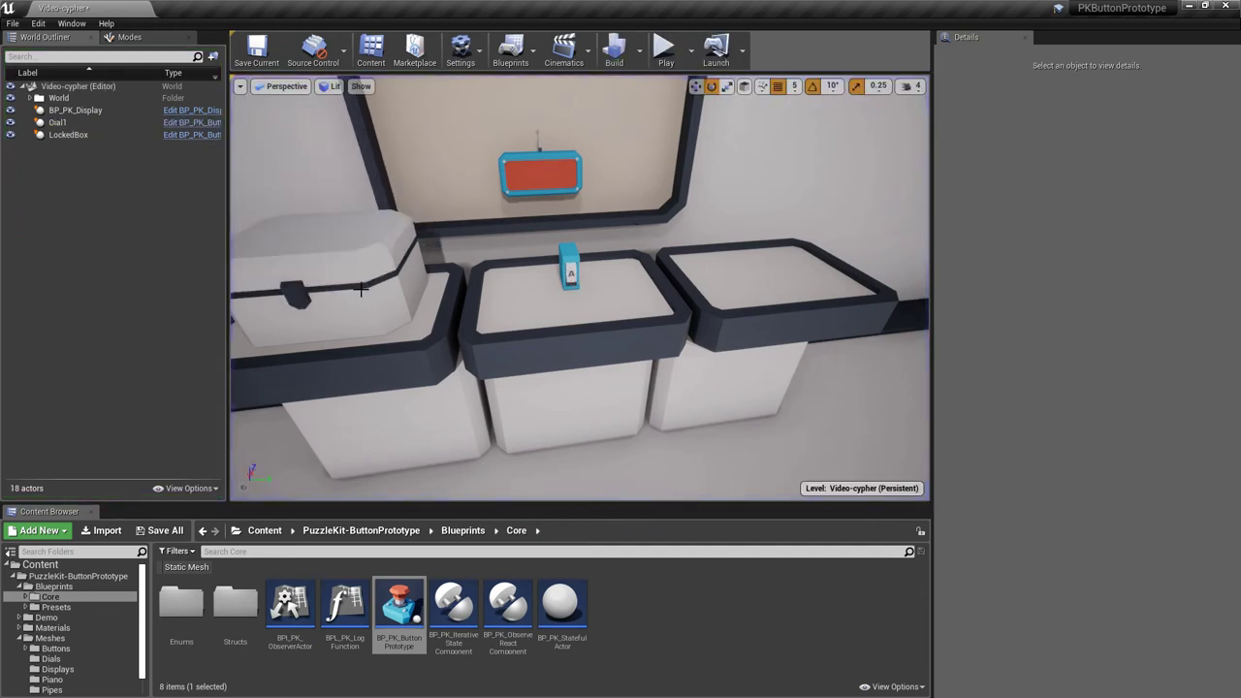
Set the first rule's AndWasChangedBy to Any and start a play test.
click(360, 289)
click(1006, 186)
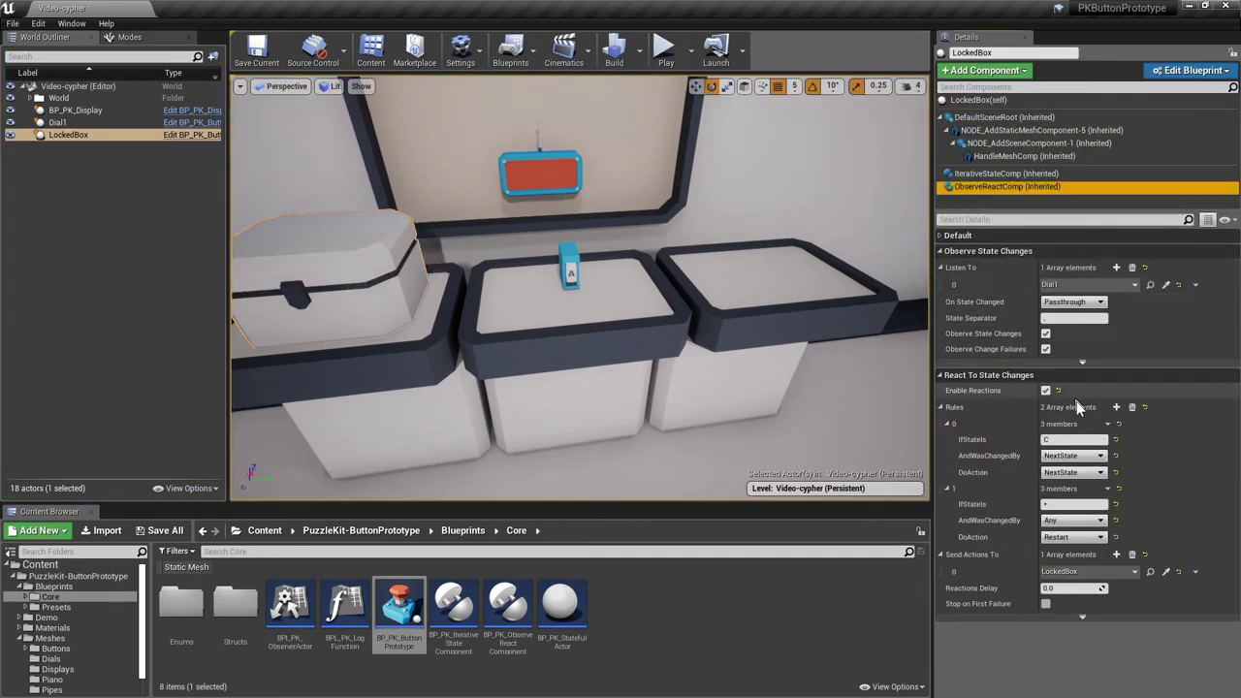
click(1073, 455)
click(1067, 508)
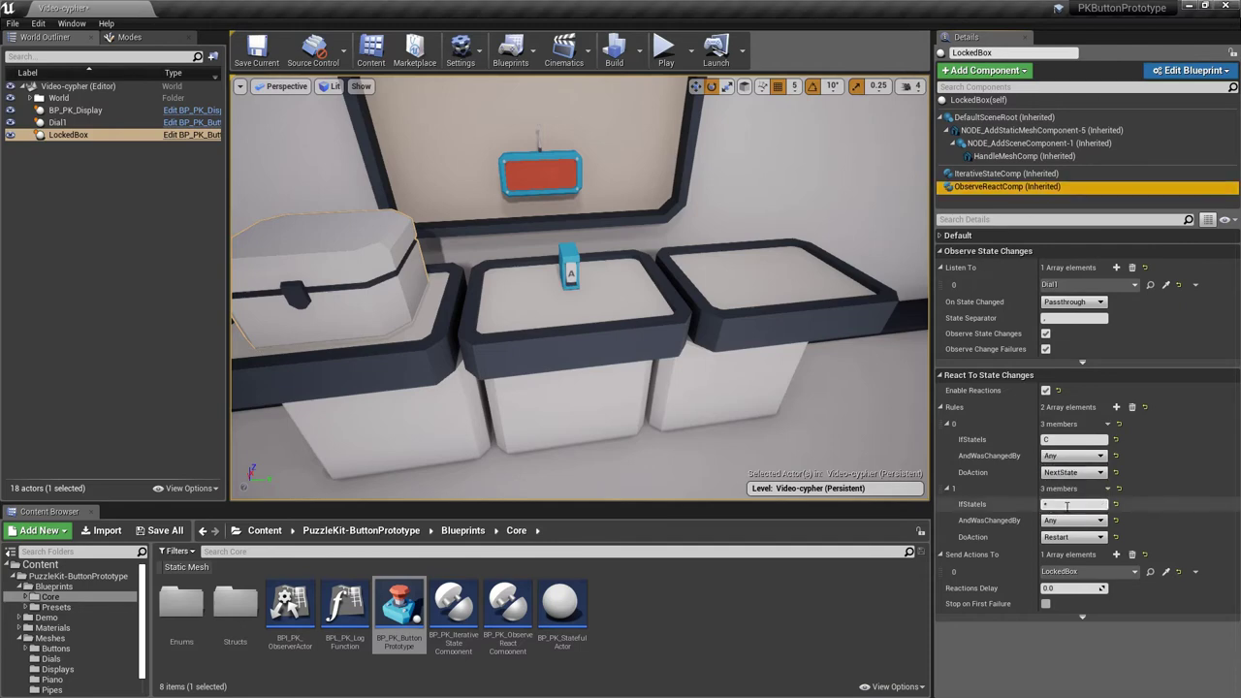
click(665, 48)
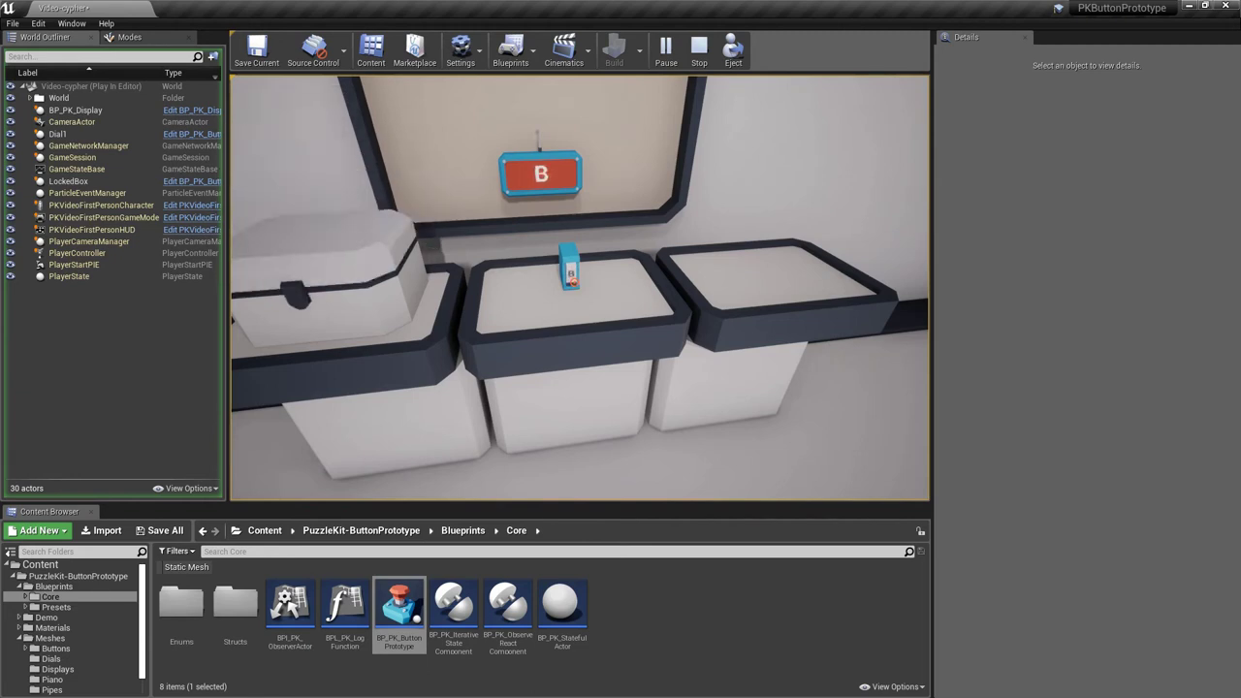
Stop the play-test and Alt-drag Dial1 twice to create Dial2 and Dial3 beside it.
key(Escape)
click(571, 264)
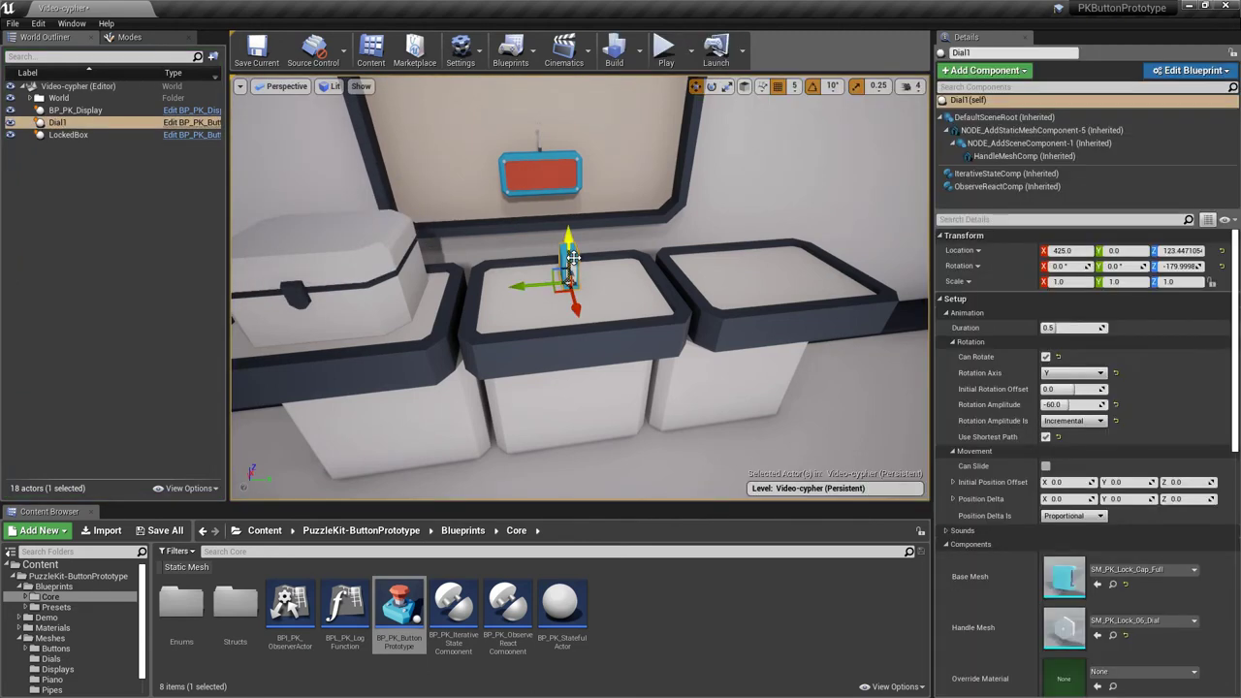
mouse_move(533, 287)
mouse_down()
mouse_move(501, 287)
mouse_move(520, 287)
mouse_up()
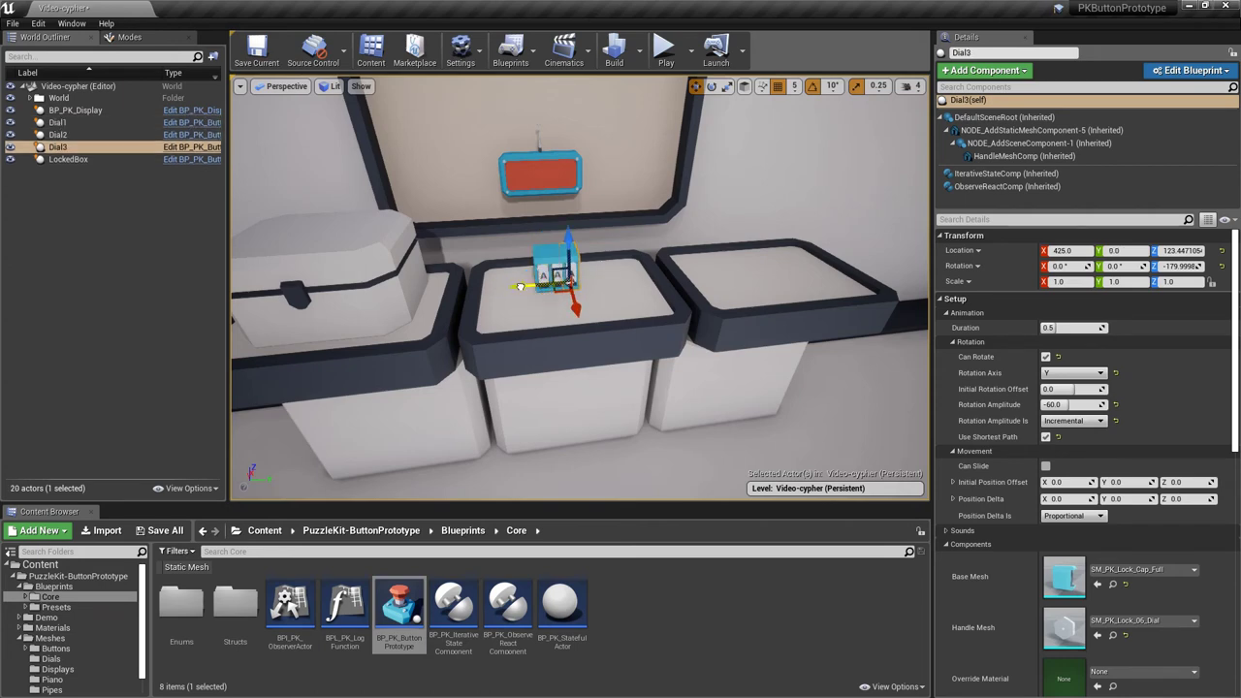
Make LockedBox also listen to Dial2 and Dial3, with Aggregate state and IfStateIs A,B,C.
click(384, 267)
click(1006, 186)
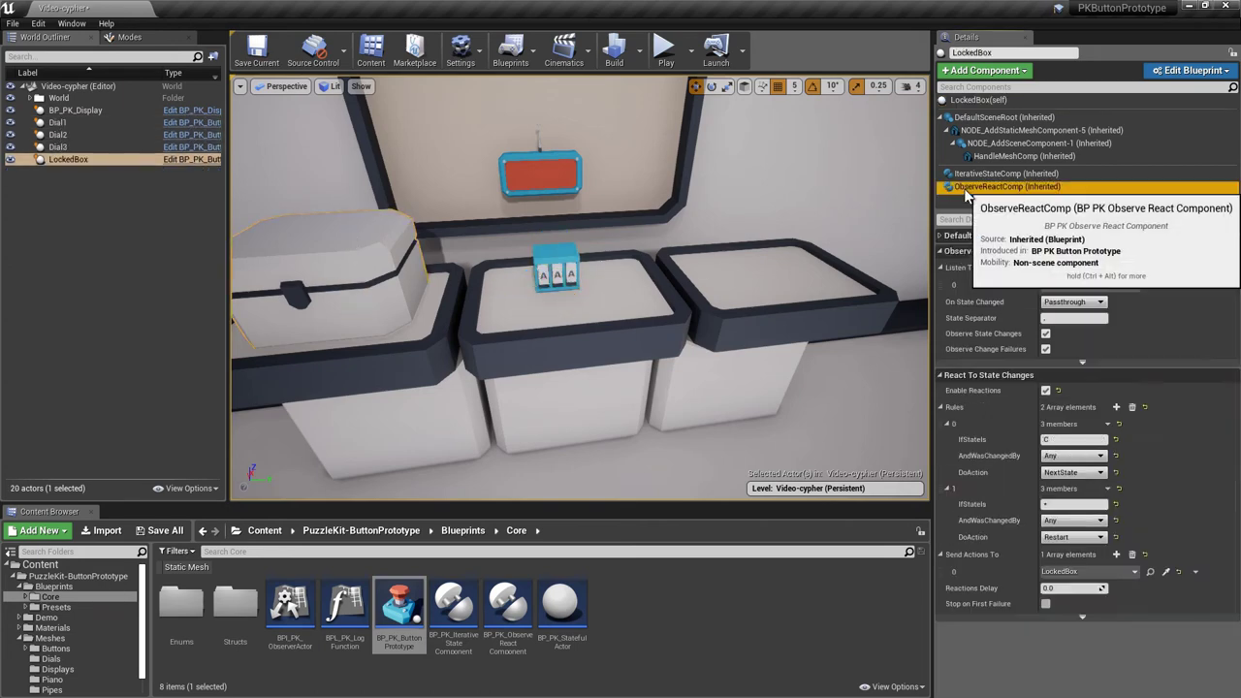
click(1167, 304)
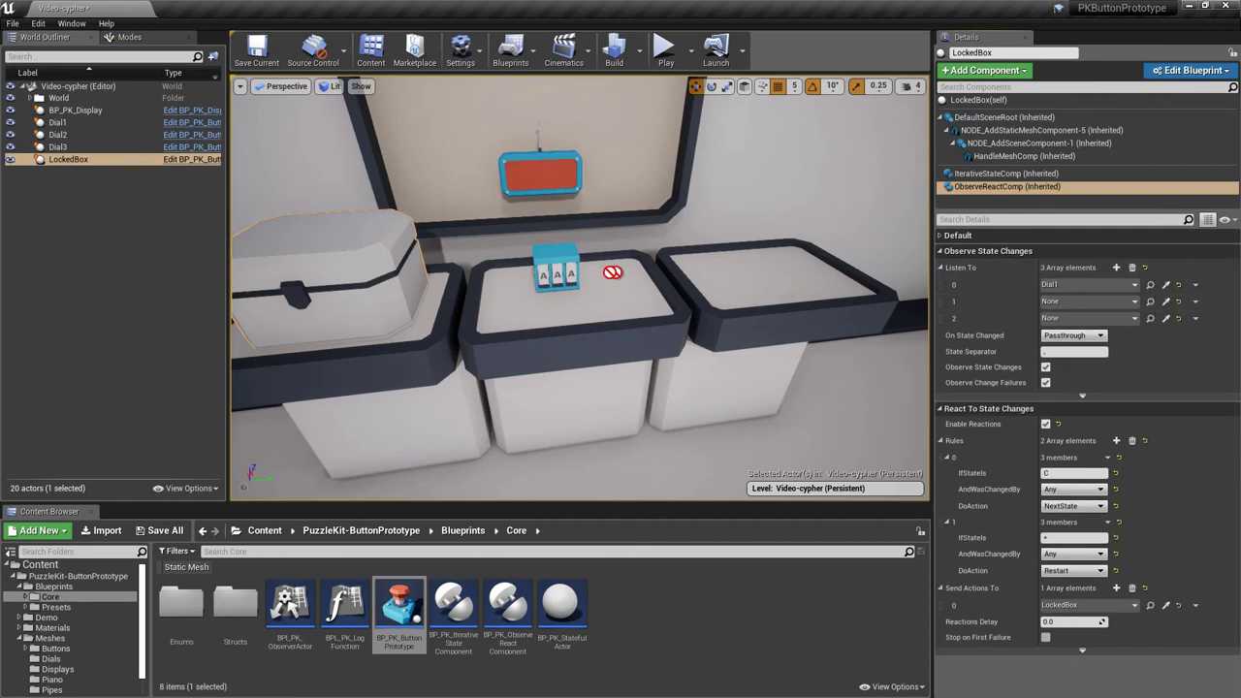
click(1166, 318)
click(1073, 334)
click(1076, 350)
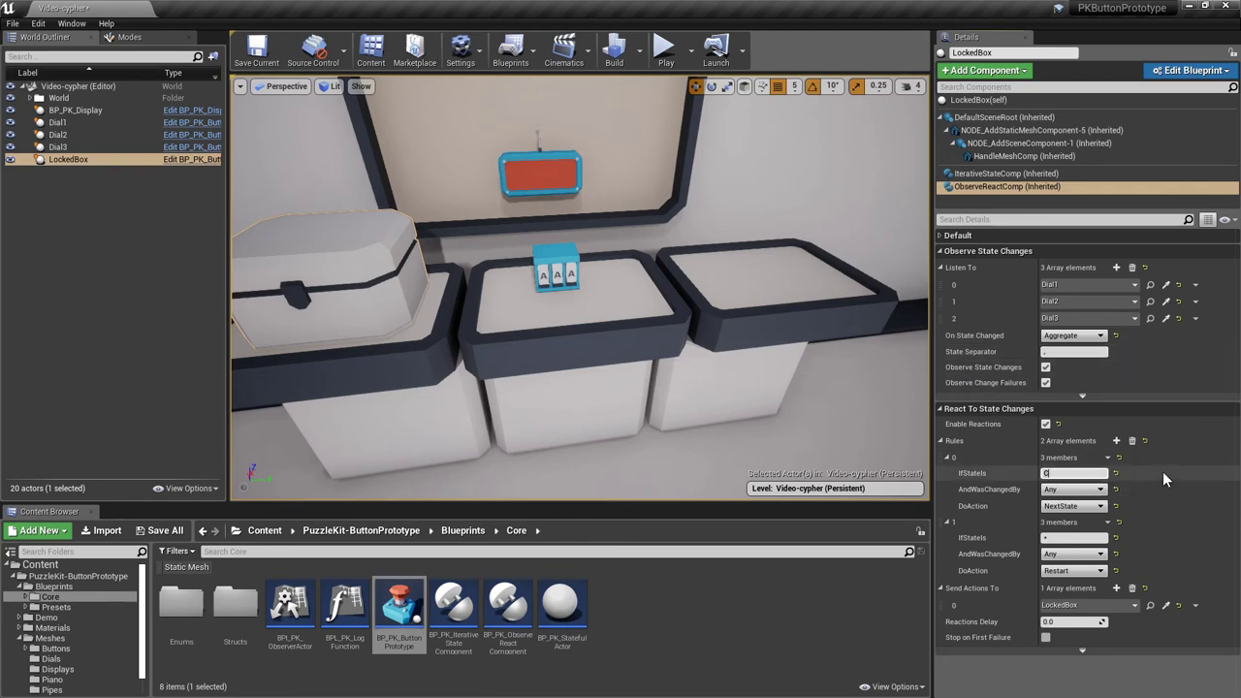
text(A,B)
text(,C)
Confirm the display's Listen To is LockedBox, then start a play-test.
click(557, 167)
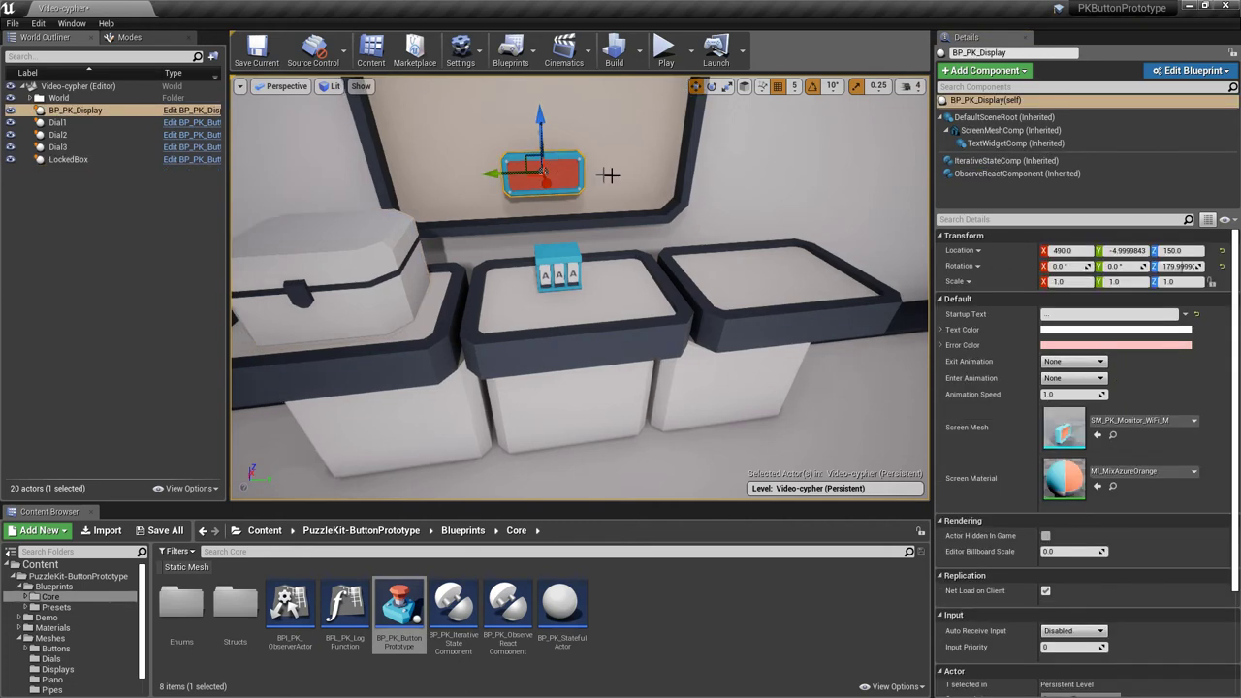
click(1015, 174)
click(1165, 284)
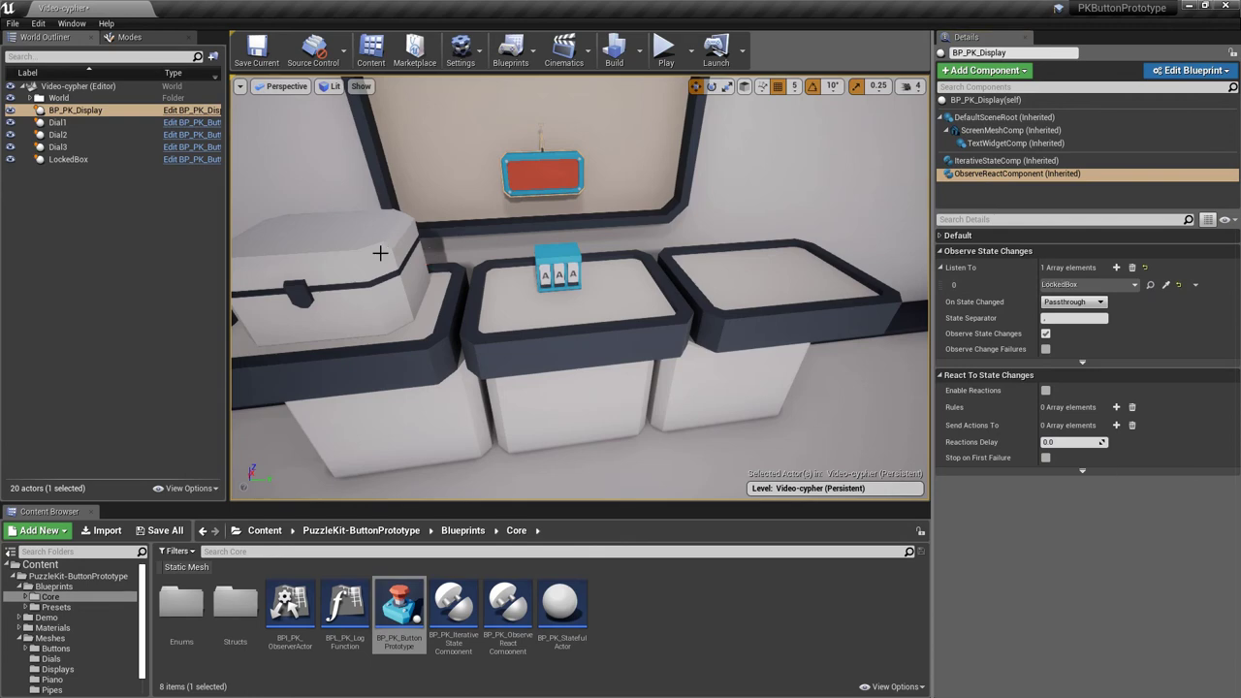
click(666, 56)
Turn the dials to A, B, C to open the lid, relock and reopen it, then stop the play-test.
click(589, 219)
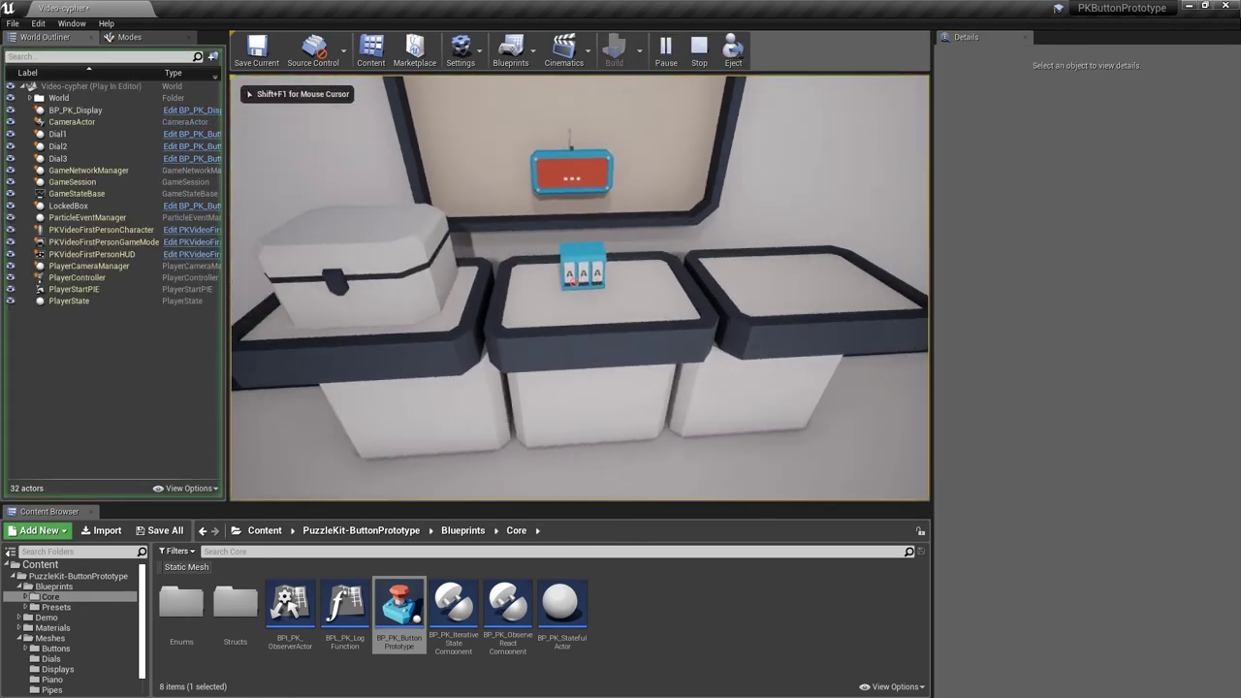
click(579, 288)
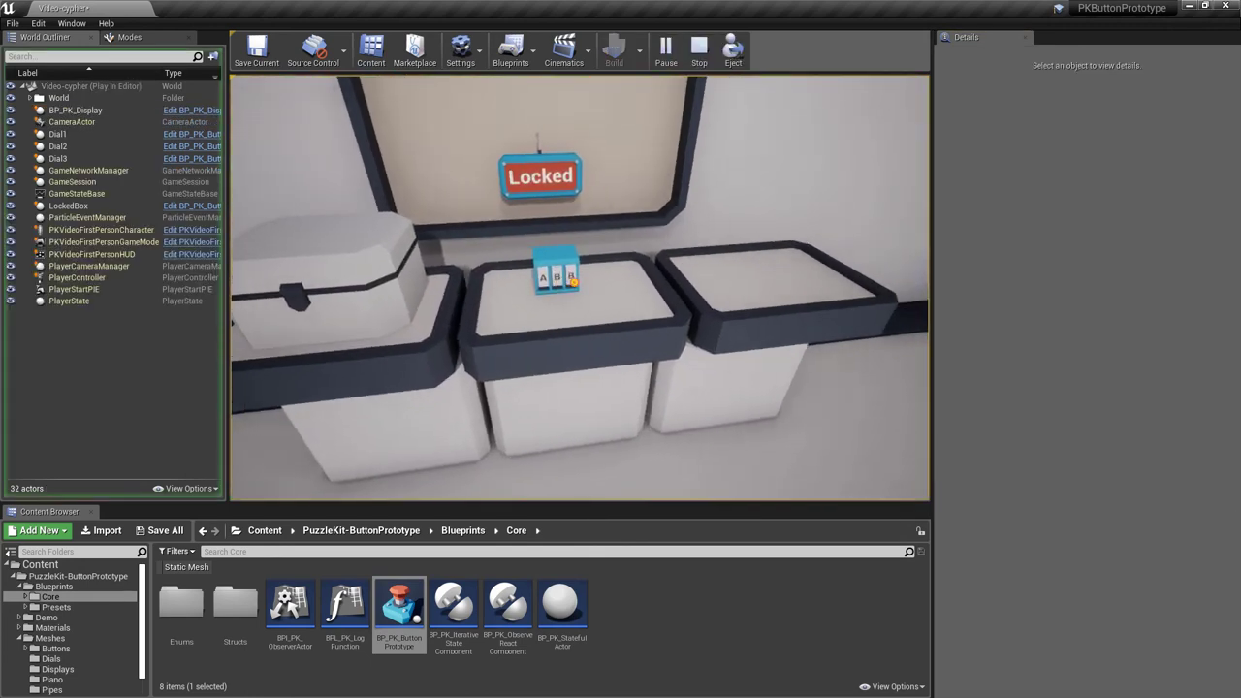
click(572, 278)
click(571, 278)
click(572, 278)
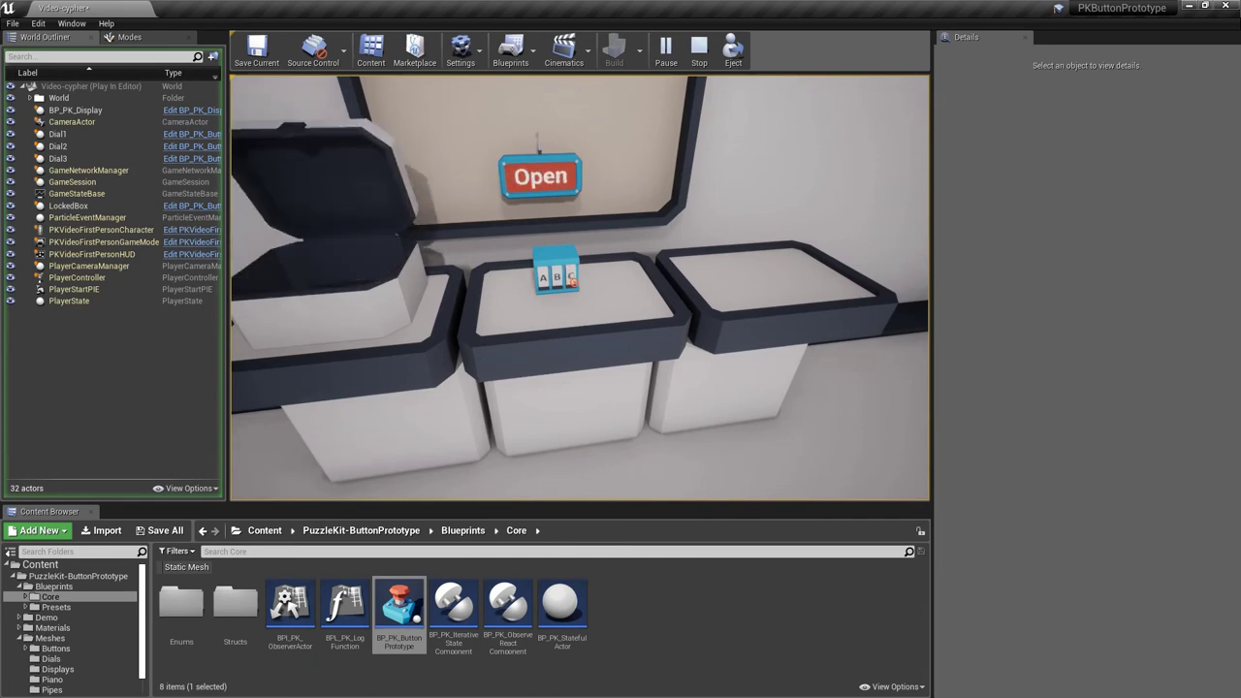
click(572, 279)
click(572, 278)
click(572, 278)
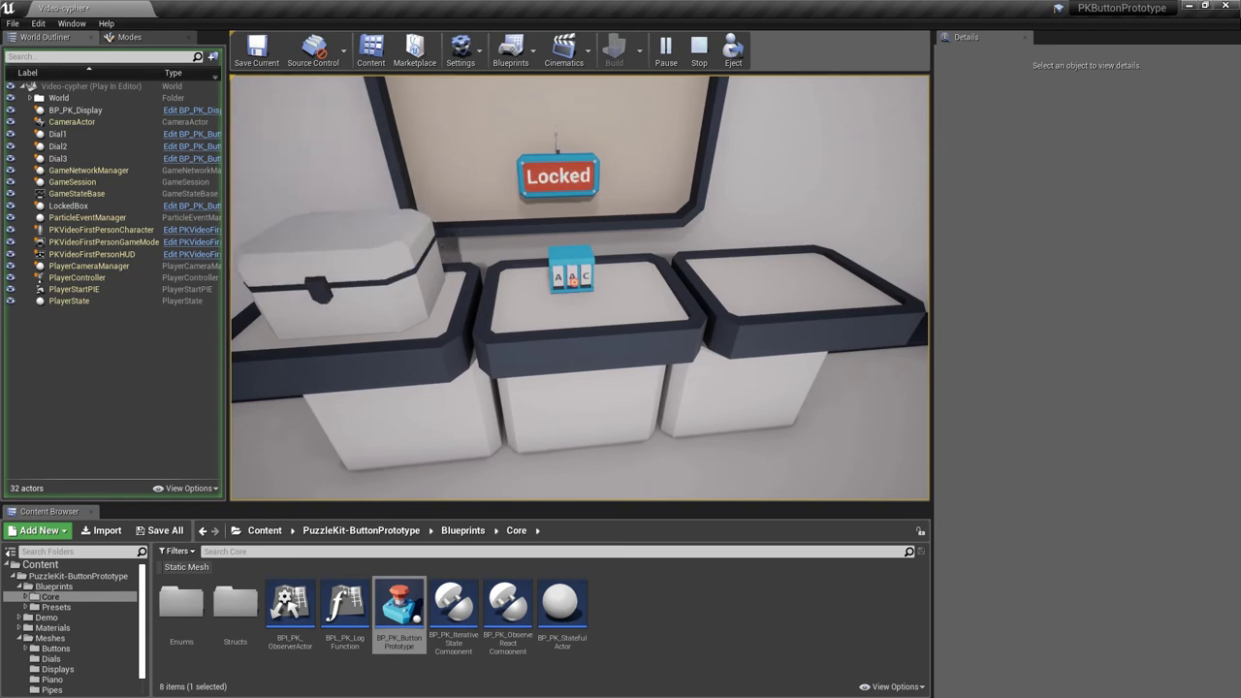
click(572, 278)
key(Escape)
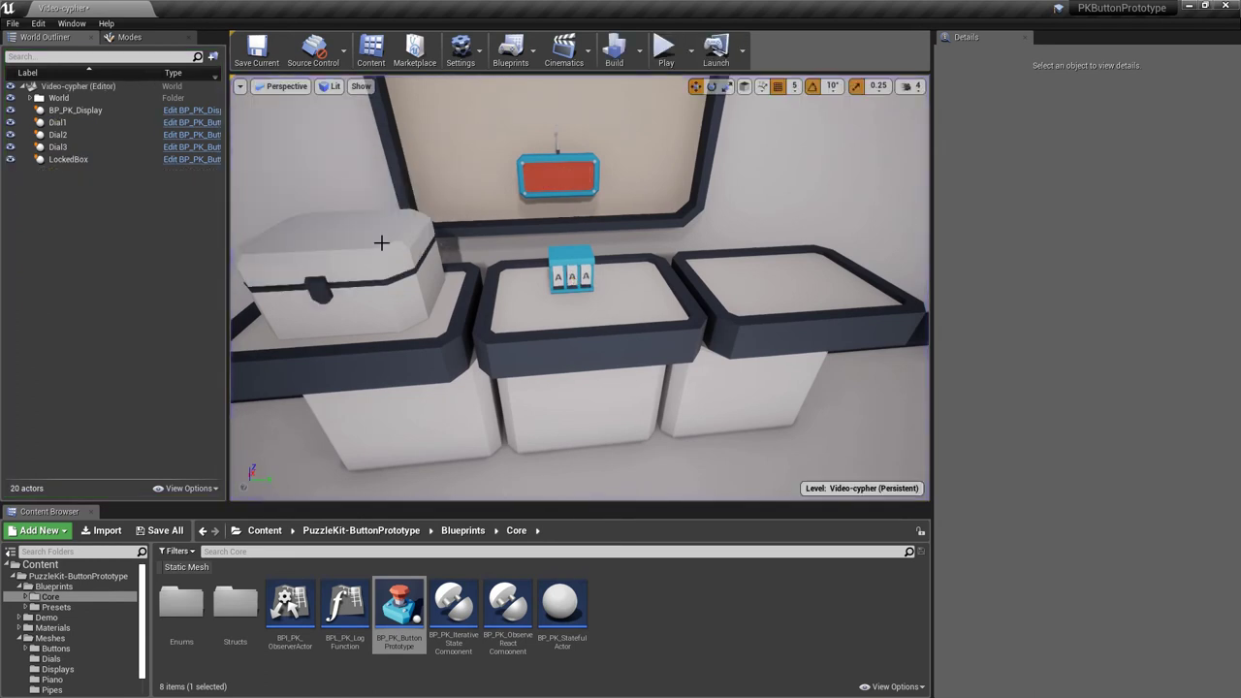
On LockedBox's state-cycling settings, stop firing changes when the state repeats.
click(381, 243)
click(1005, 173)
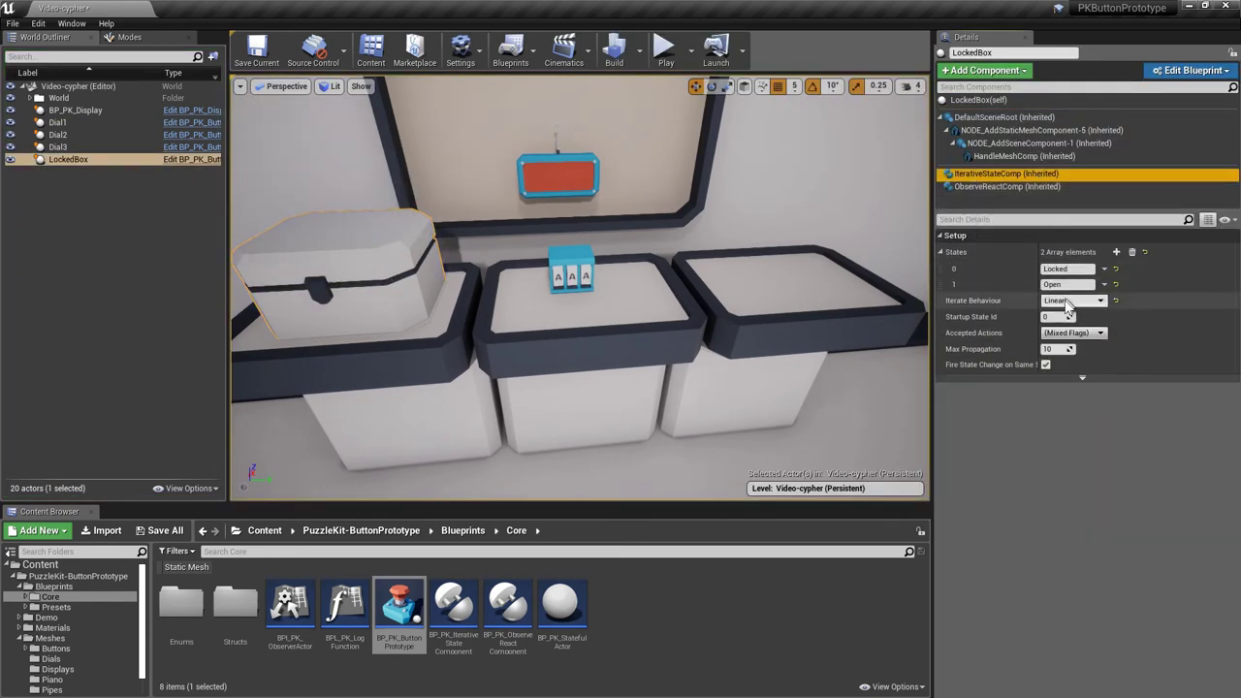
click(1046, 366)
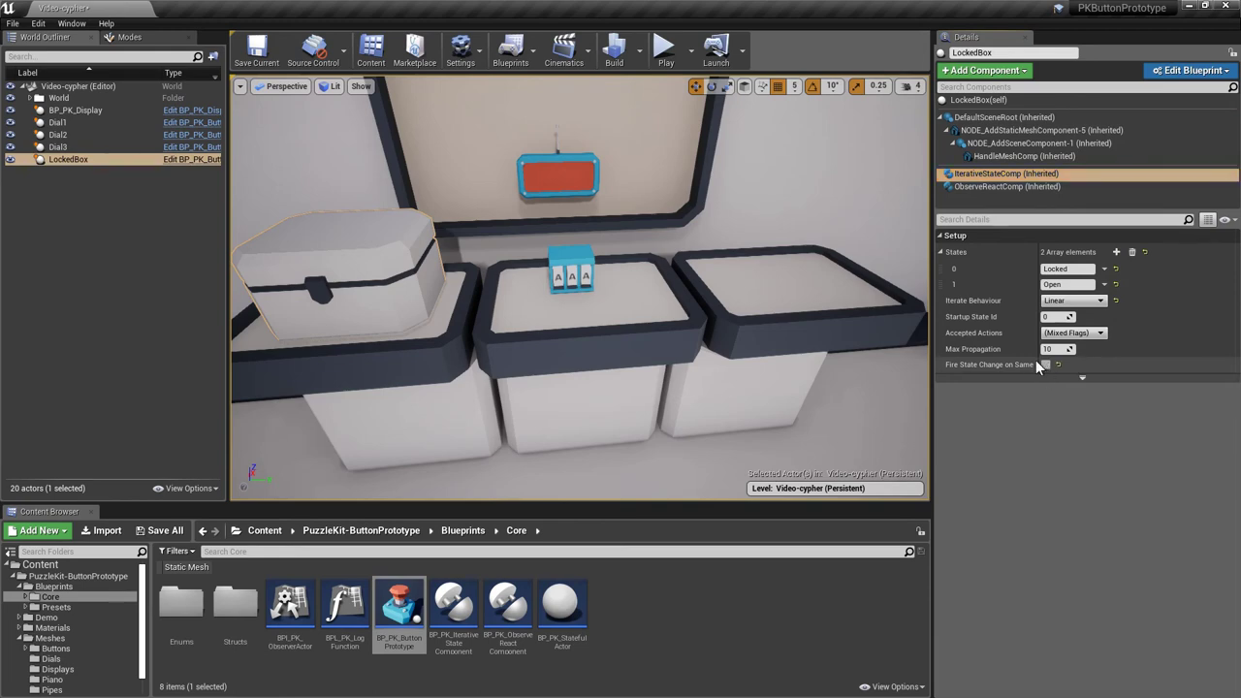
Add Dial4 beside the others and change LockedBox's first rule to IfStateIs A,B,C,D.
drag(587, 271, 559, 289)
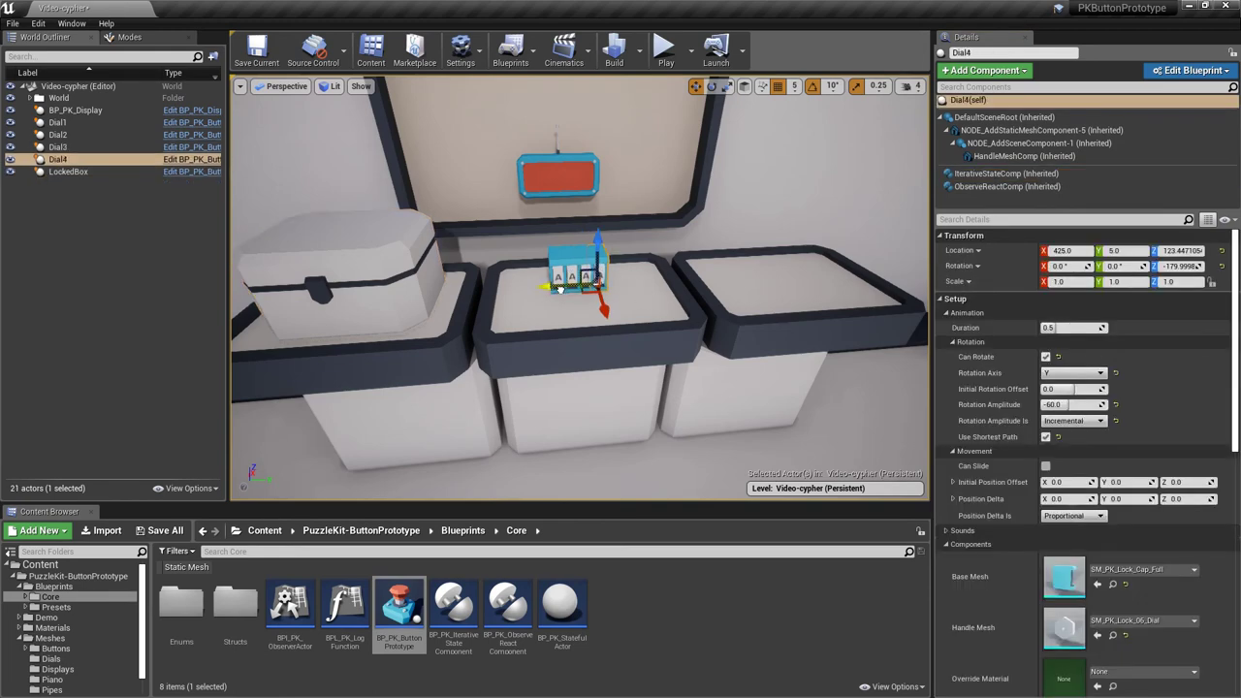
click(393, 278)
click(1006, 186)
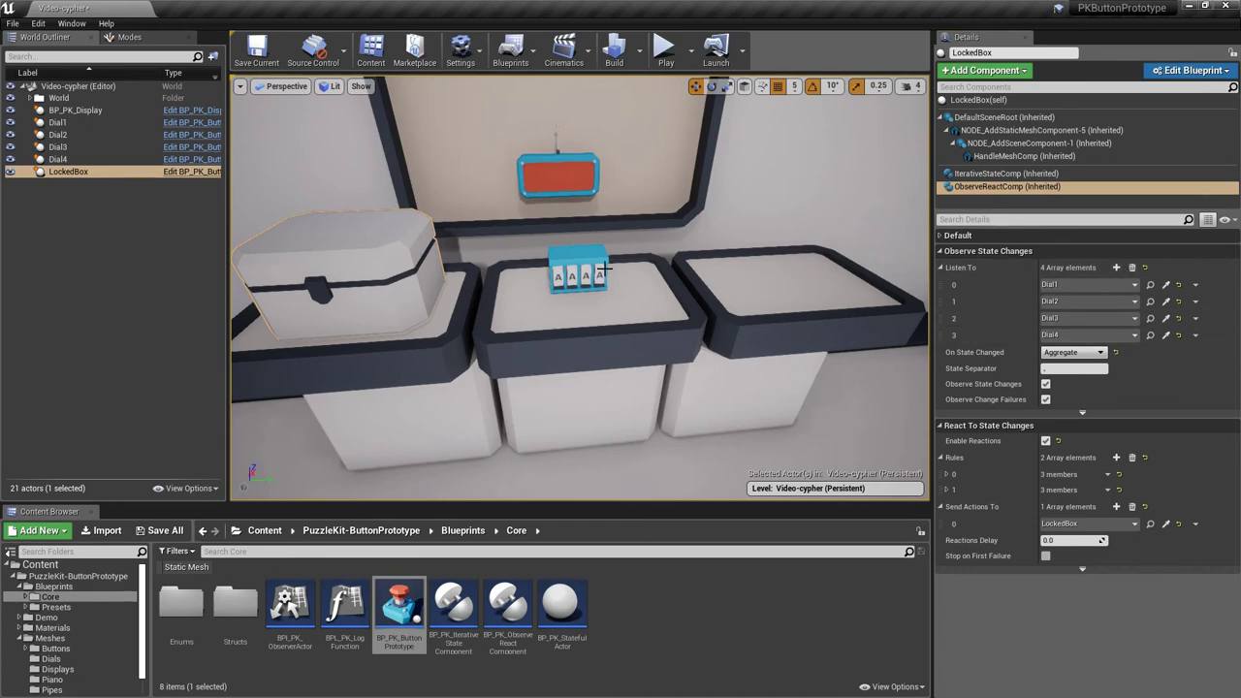
click(946, 474)
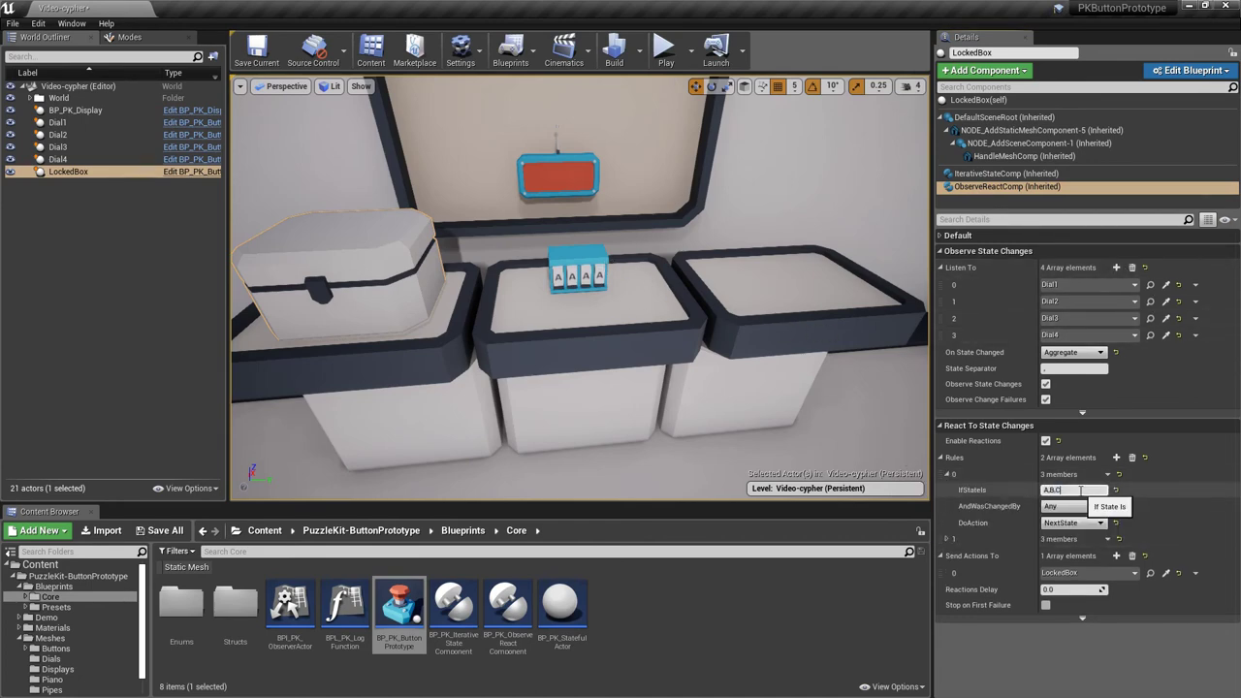
text(D)
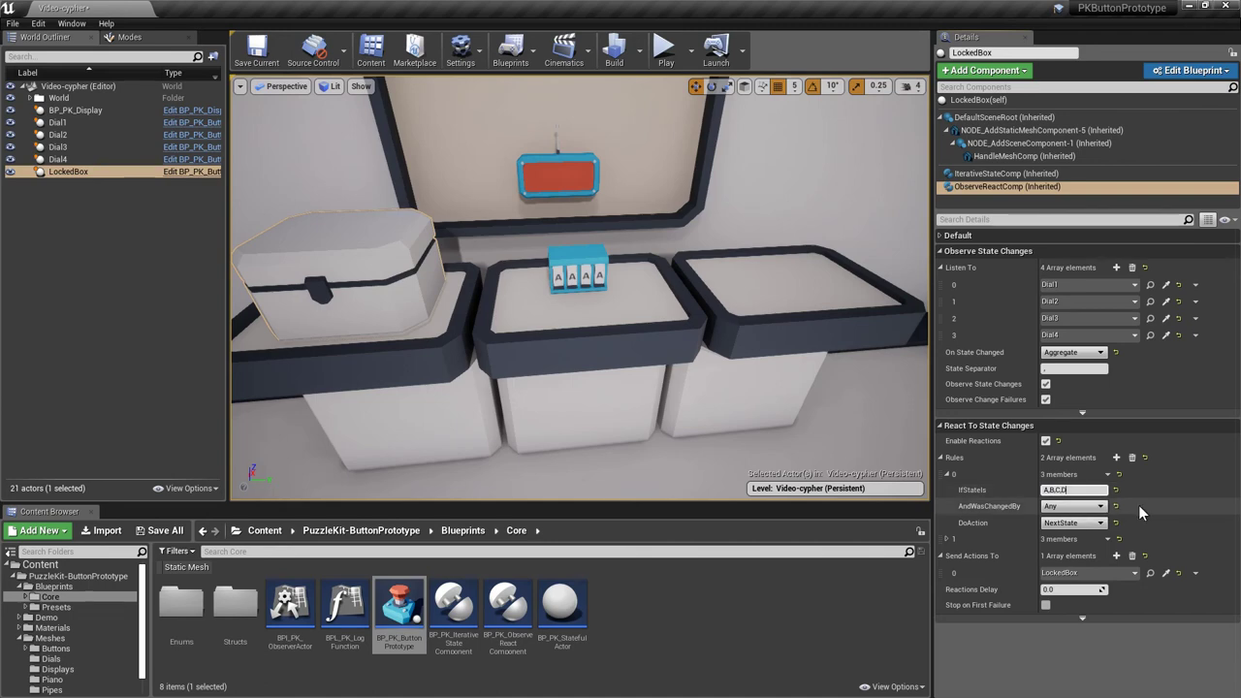
click(948, 539)
text(*,*,*,*)
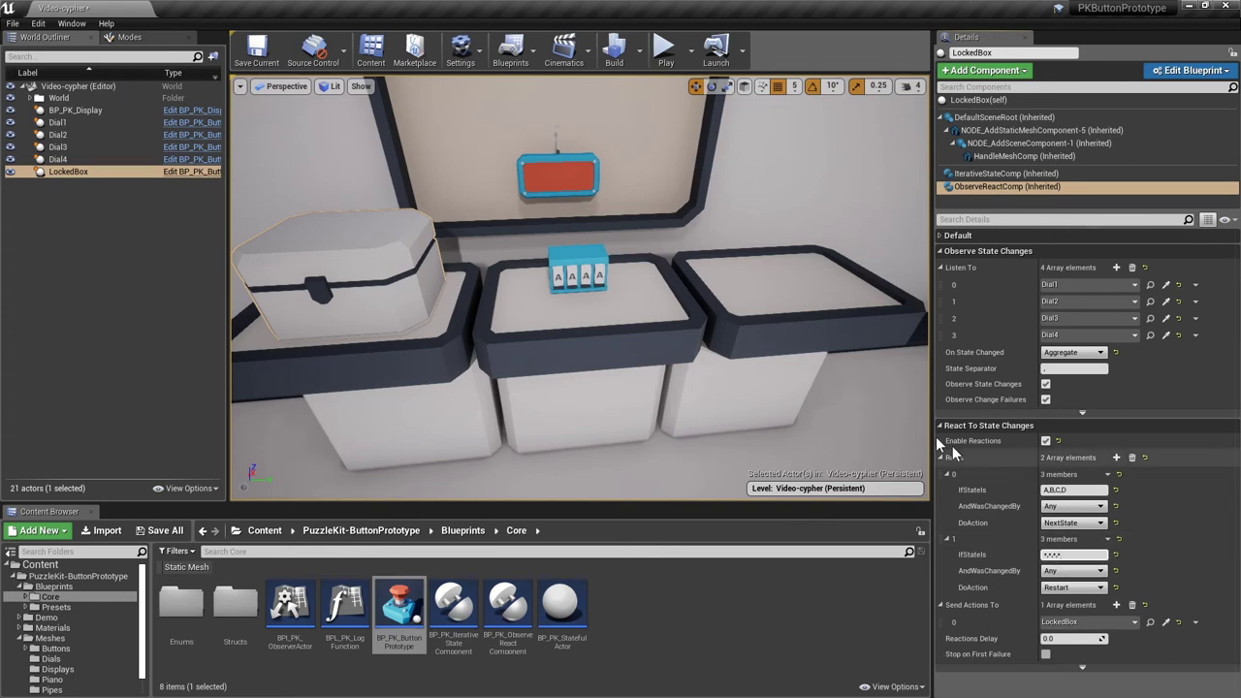
After a test run, delete LockedBox's second rule, the Restart reset rule.
click(665, 49)
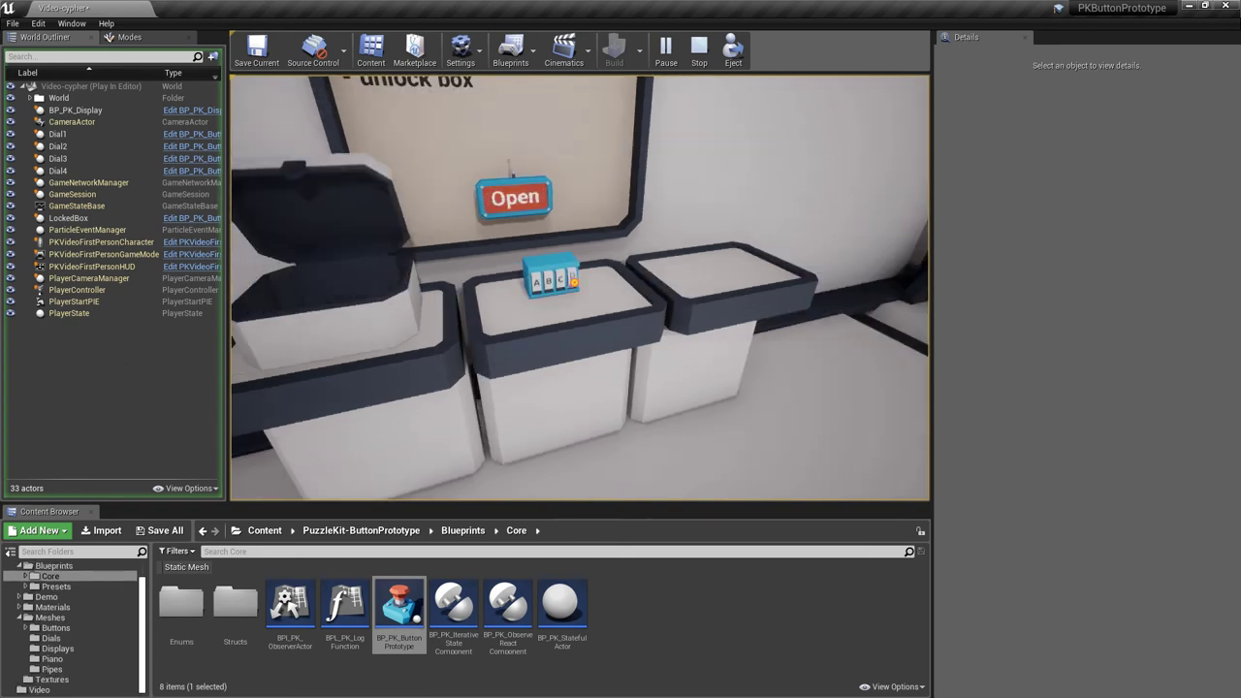
key(Escape)
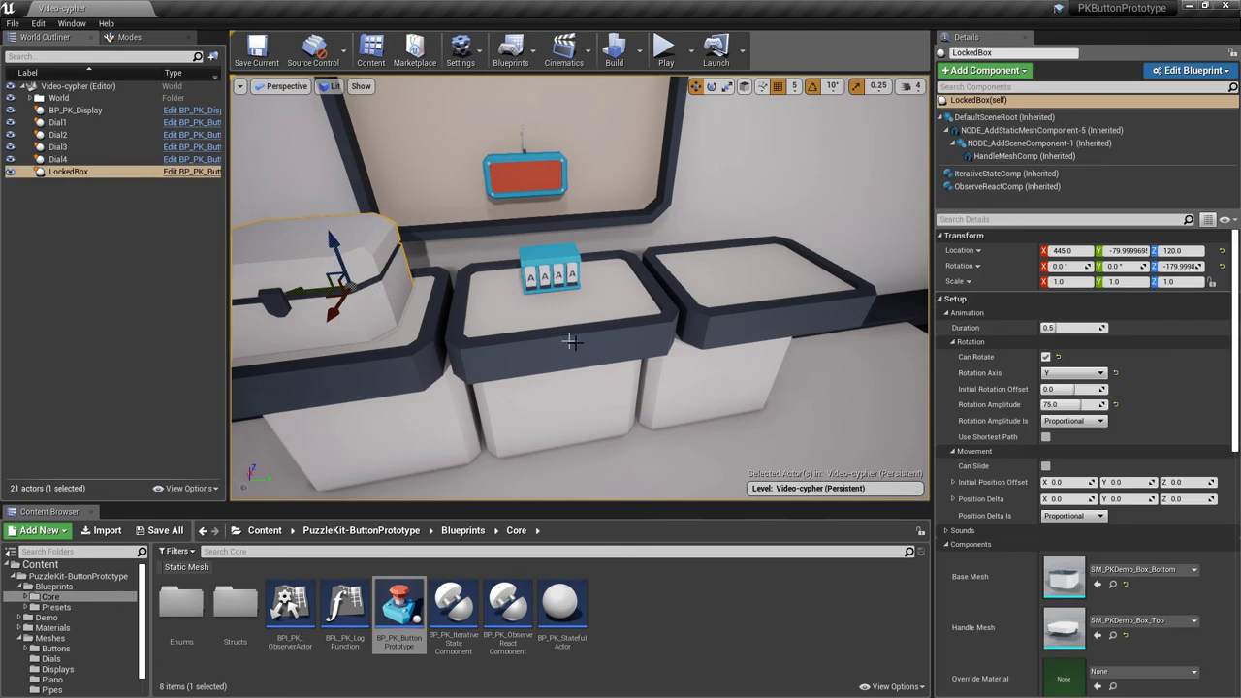
click(998, 186)
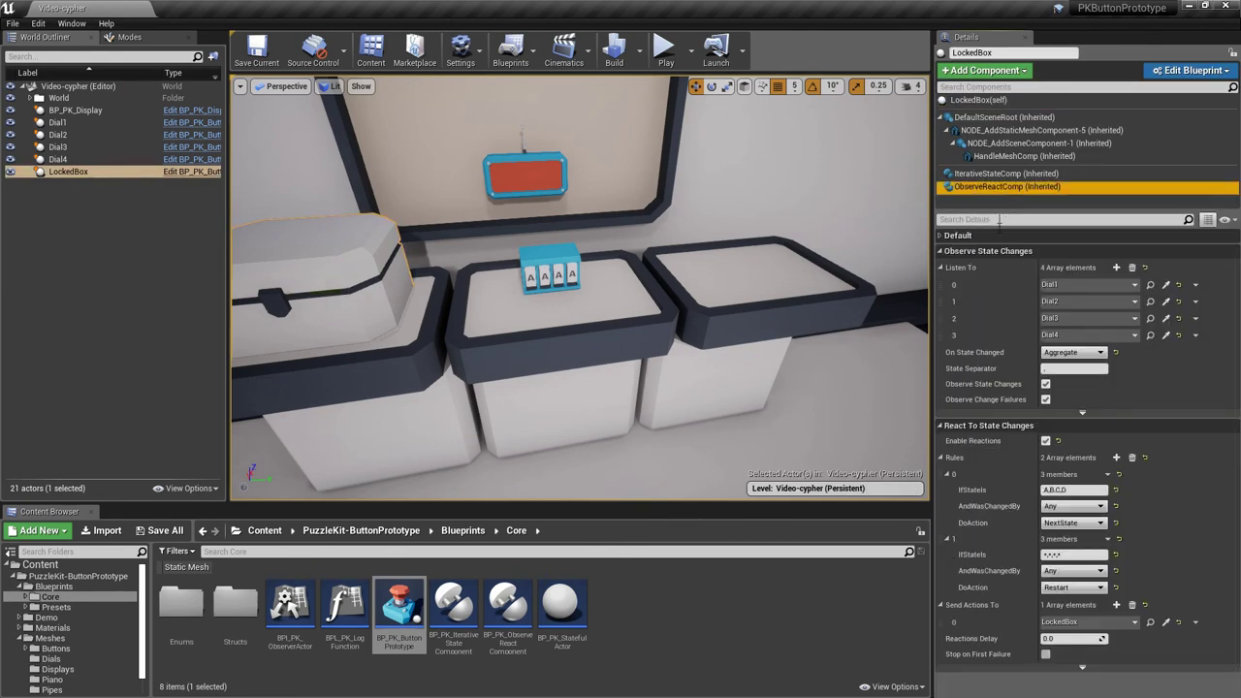
click(1109, 541)
click(1125, 566)
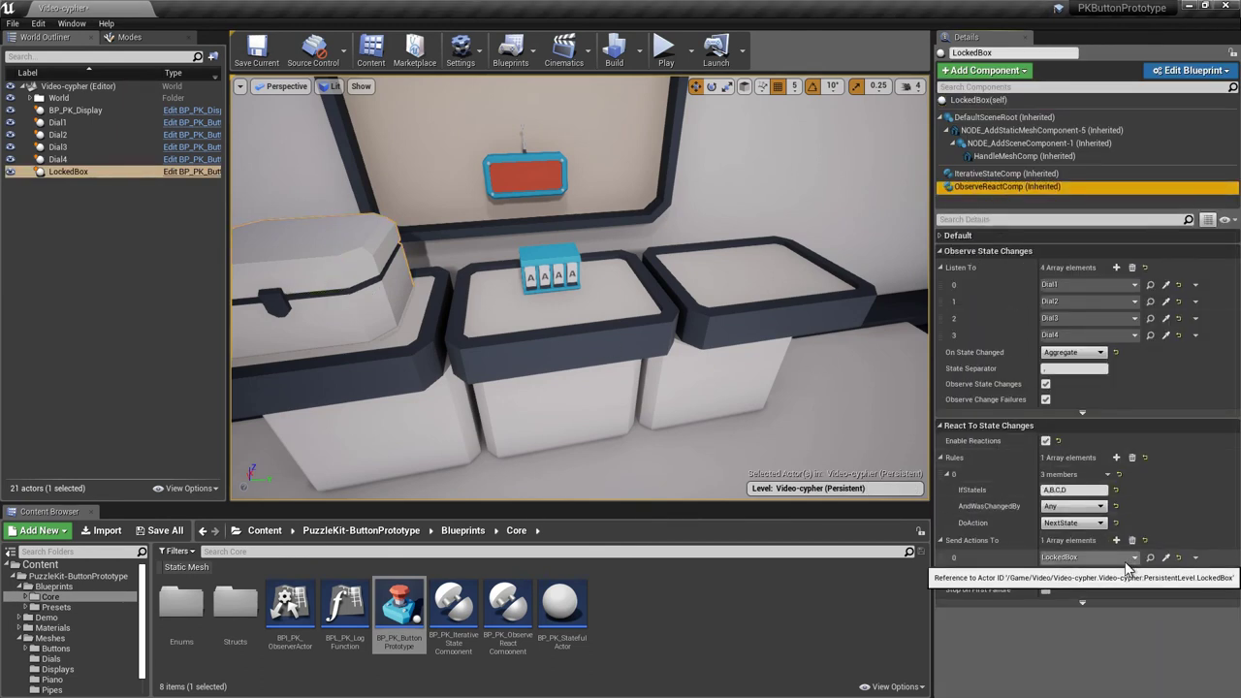
Play-test, turning the dials to A,B,C,D to open the box, then stop.
click(665, 49)
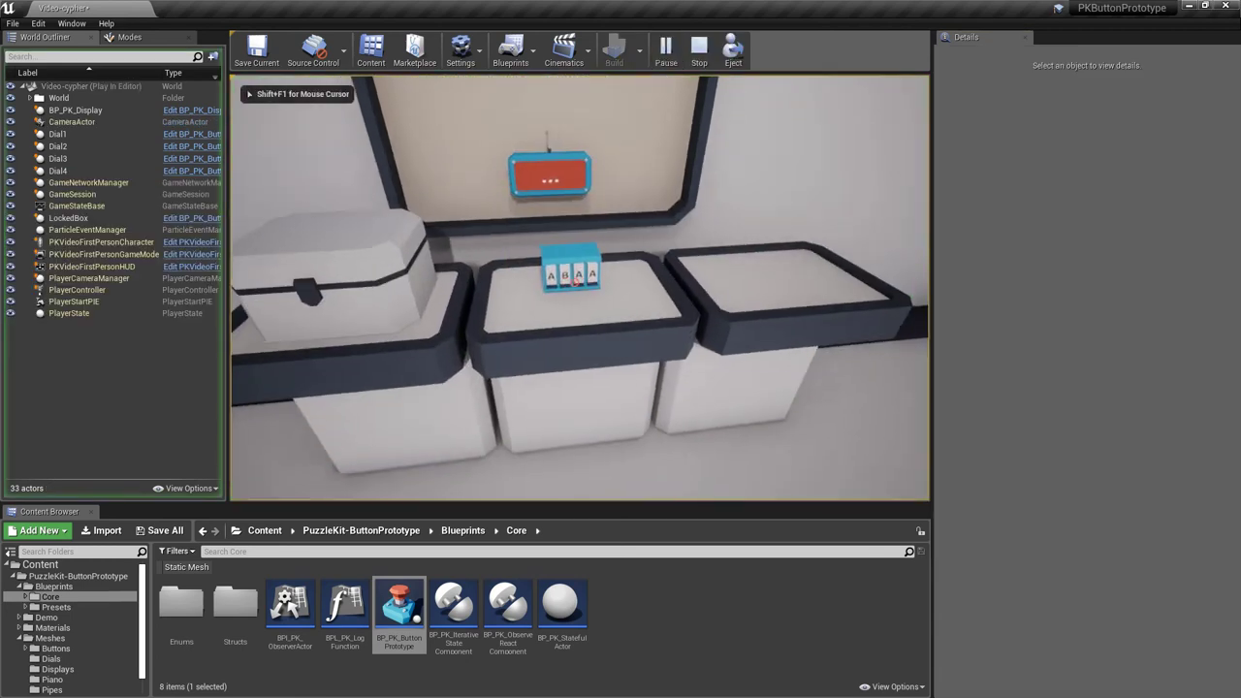
click(578, 278)
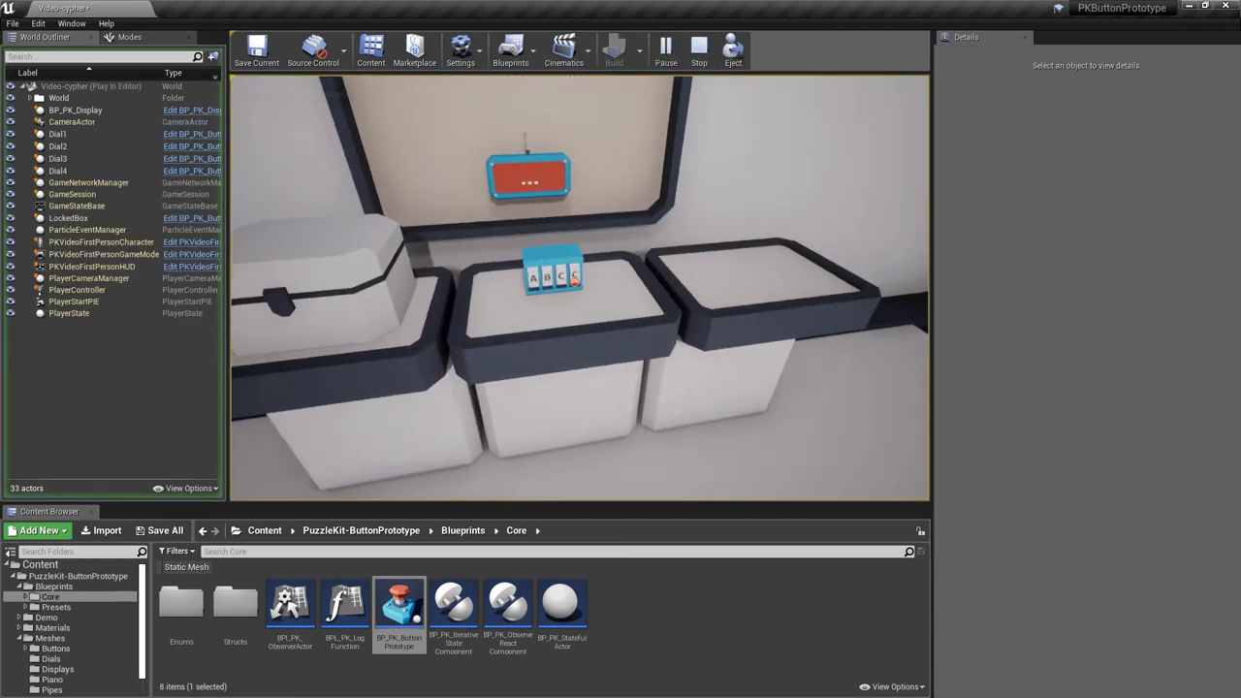
click(574, 278)
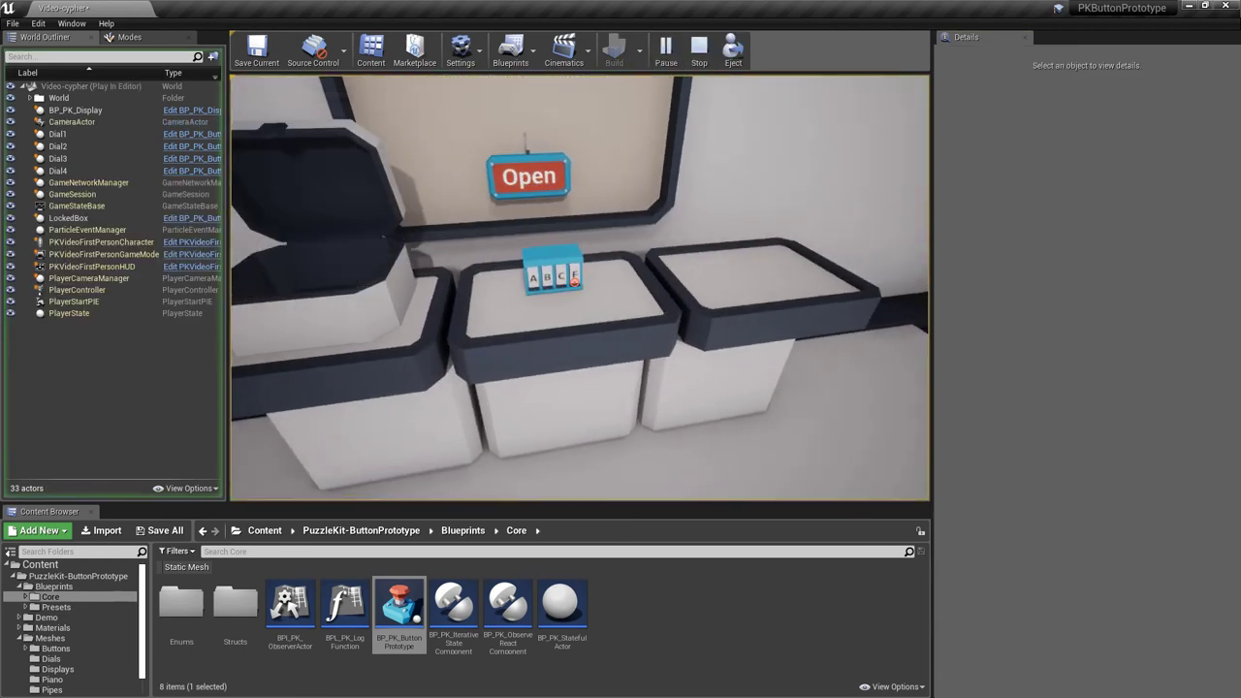
click(574, 278)
click(574, 278)
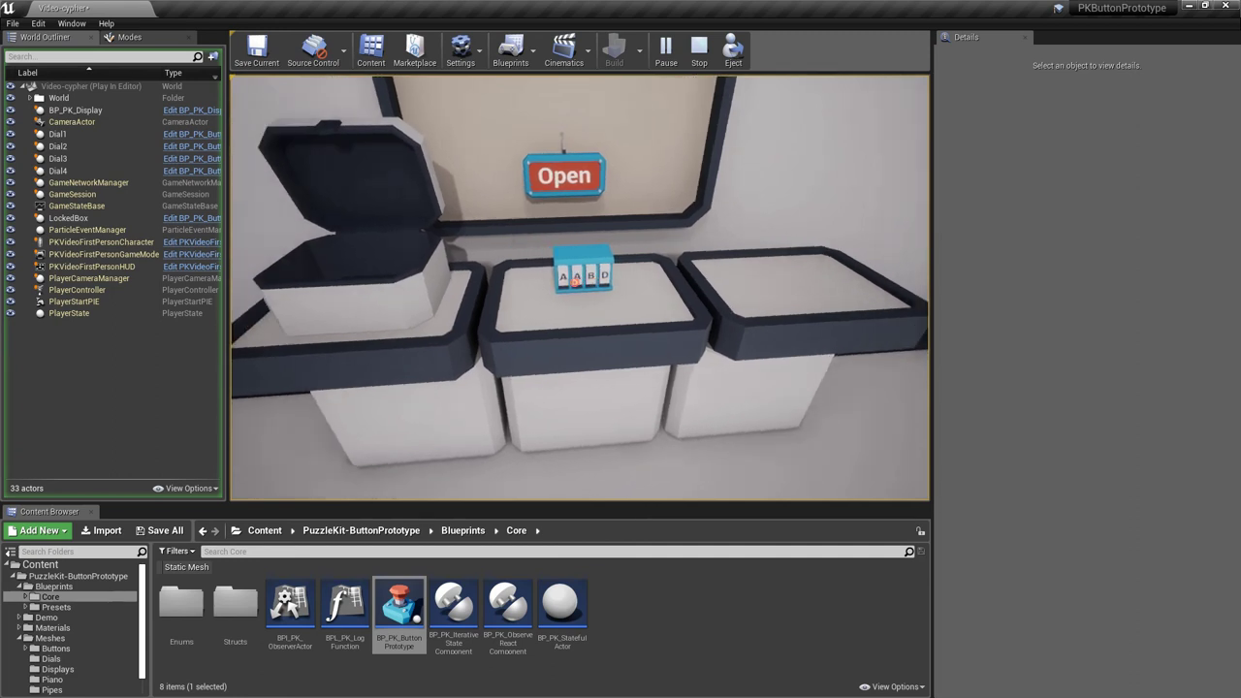
key(Escape)
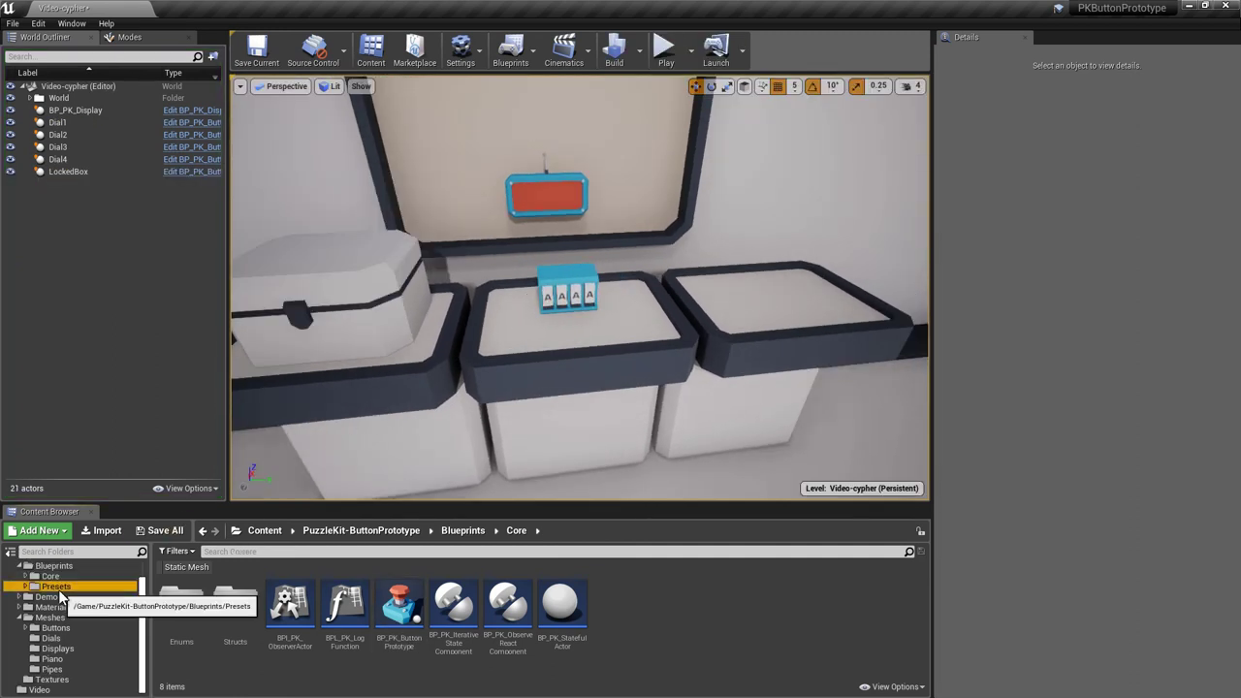
Browse Presets/Cypher's Dots, Letters, Lines, Numbers, RomanNr, Shapes; place BP_PK_CypherDial10_Shapes on the pedestal.
click(49, 606)
click(26, 594)
click(33, 607)
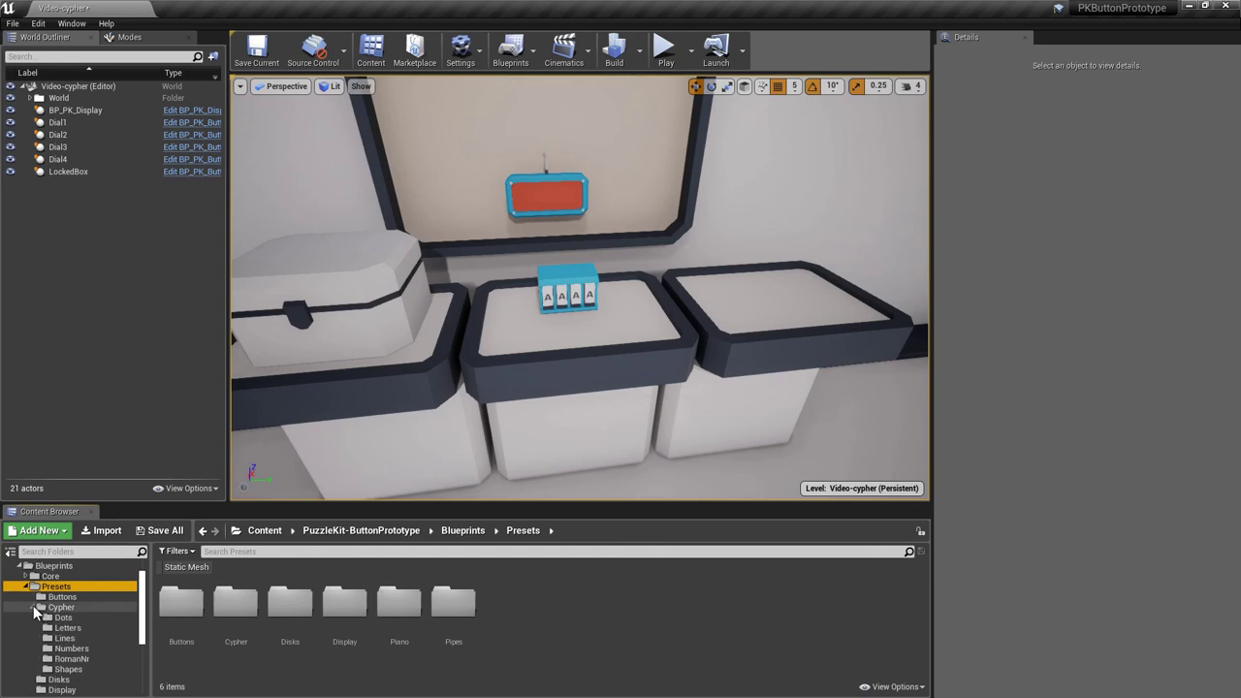
click(66, 618)
click(67, 628)
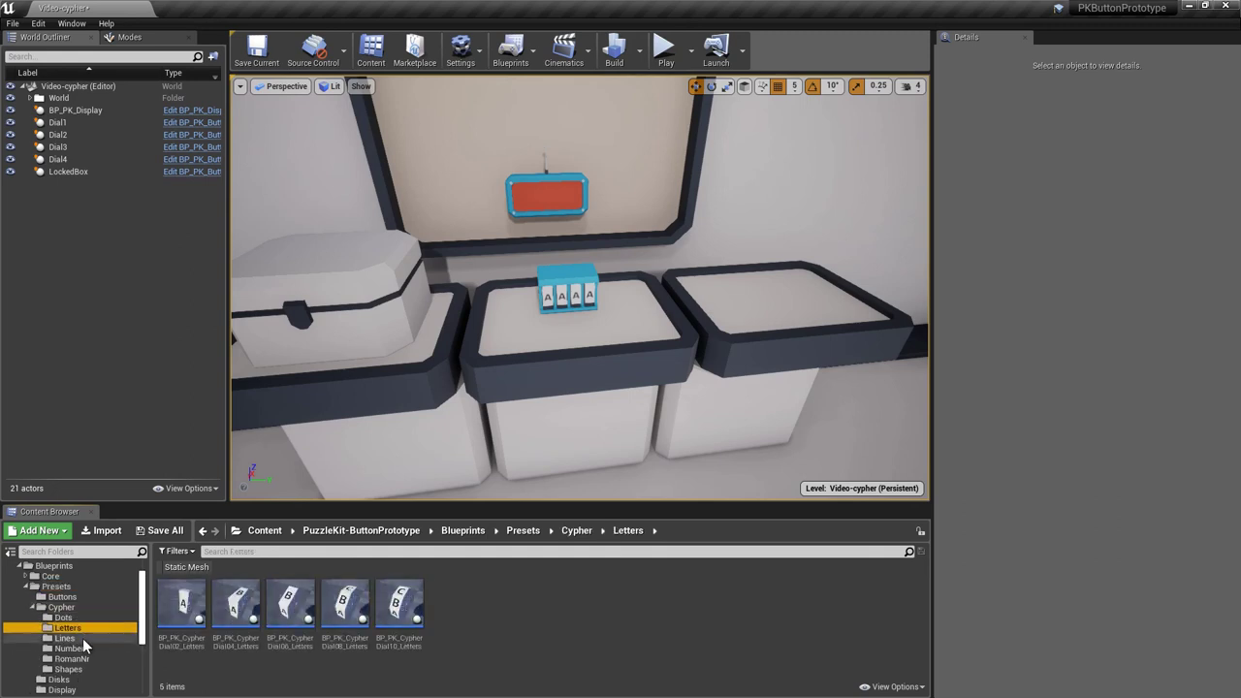
click(82, 637)
click(83, 648)
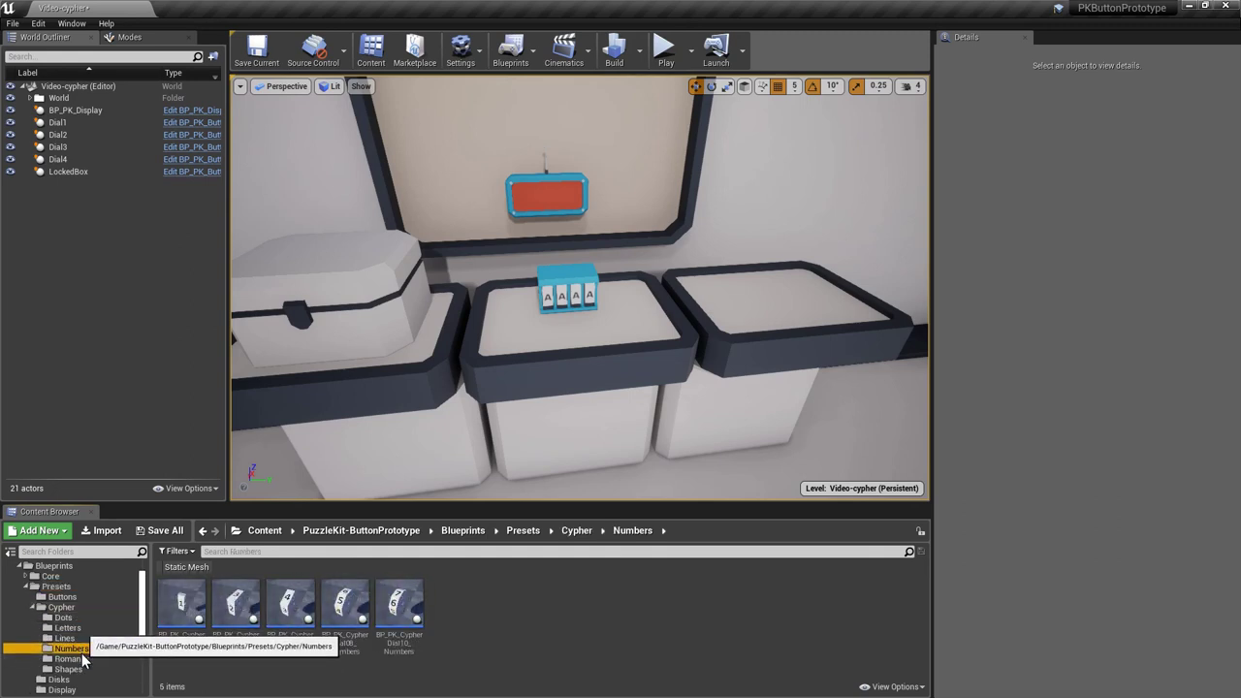
click(83, 659)
click(82, 670)
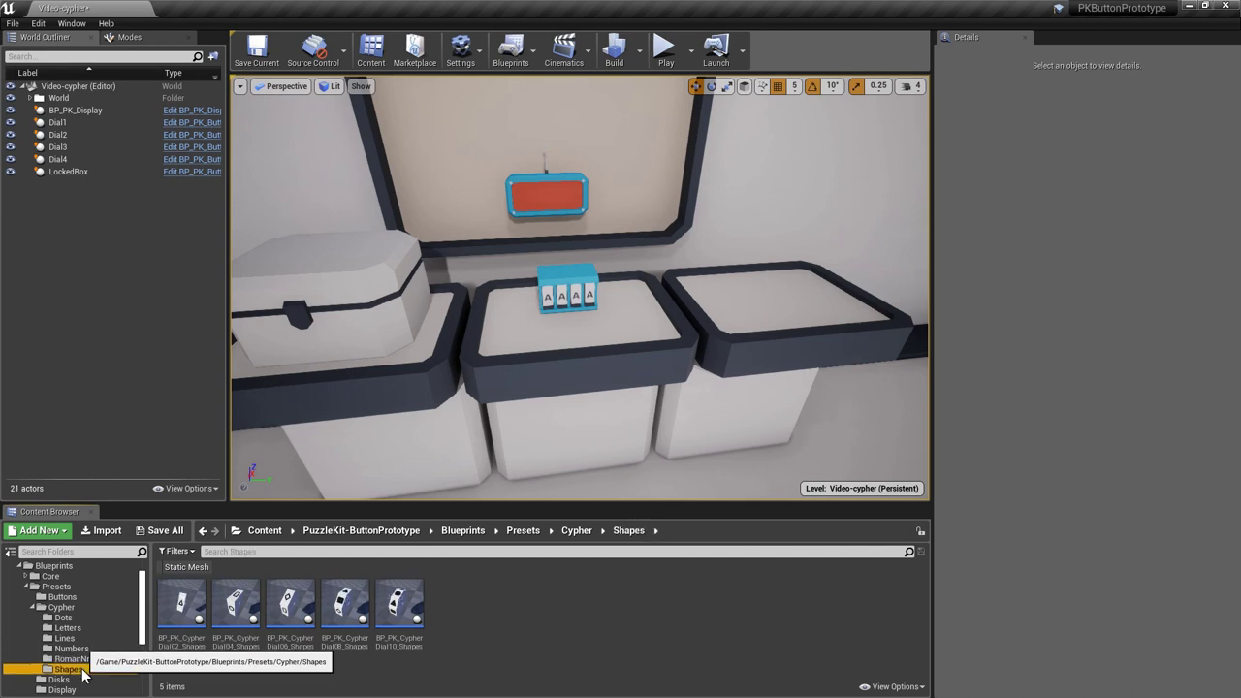
mouse_move(398, 606)
mouse_down()
mouse_move(640, 283)
mouse_move(656, 334)
mouse_up()
Rotate the Shapes dial 180°, pick it as the display's Listen To, and play-test to see Diamond.
key(e)
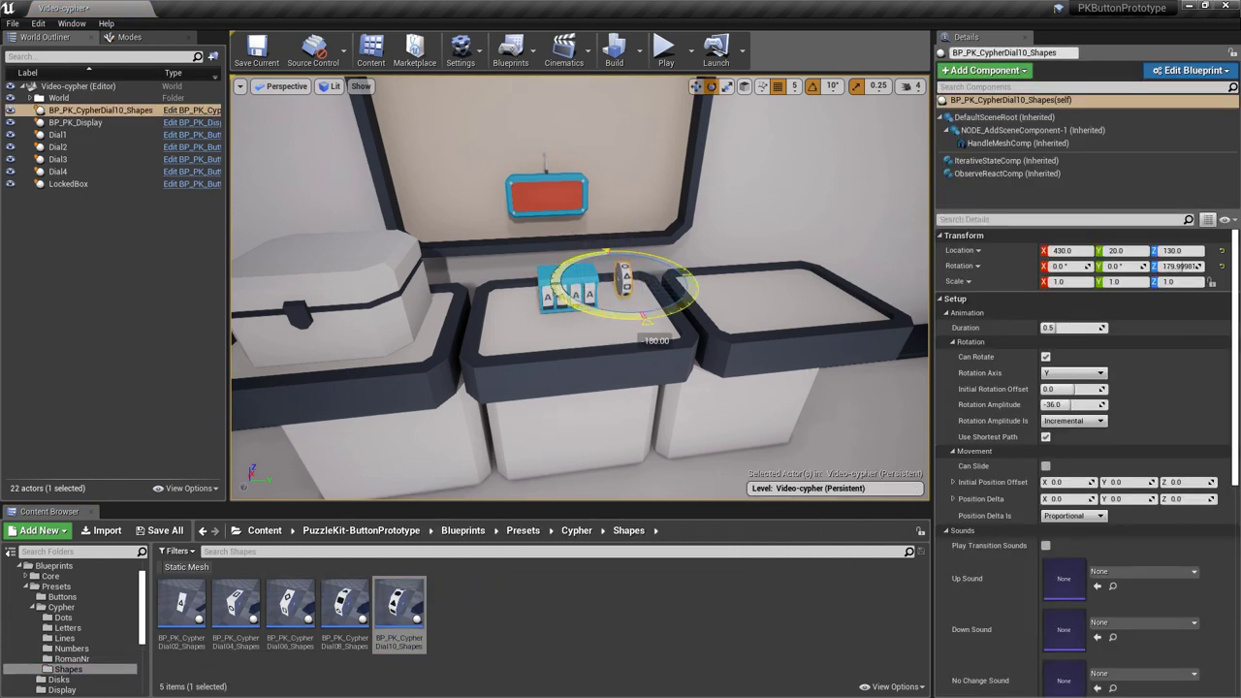
click(545, 194)
click(1015, 160)
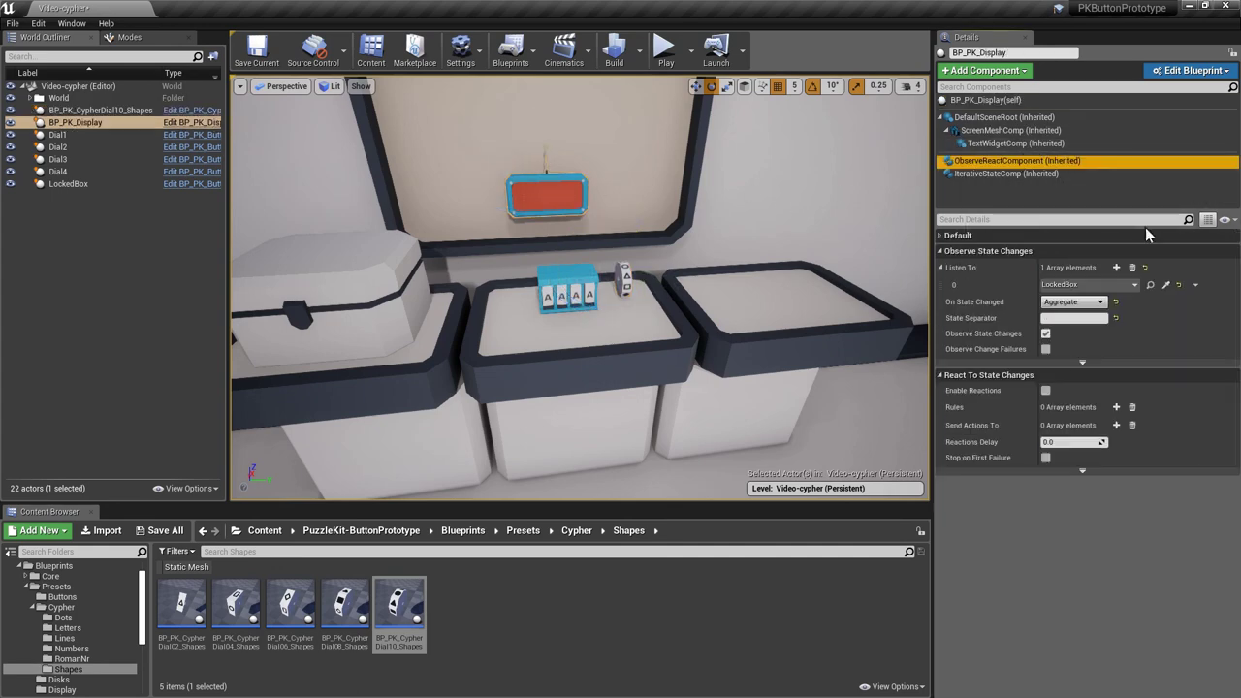
click(1166, 286)
click(665, 48)
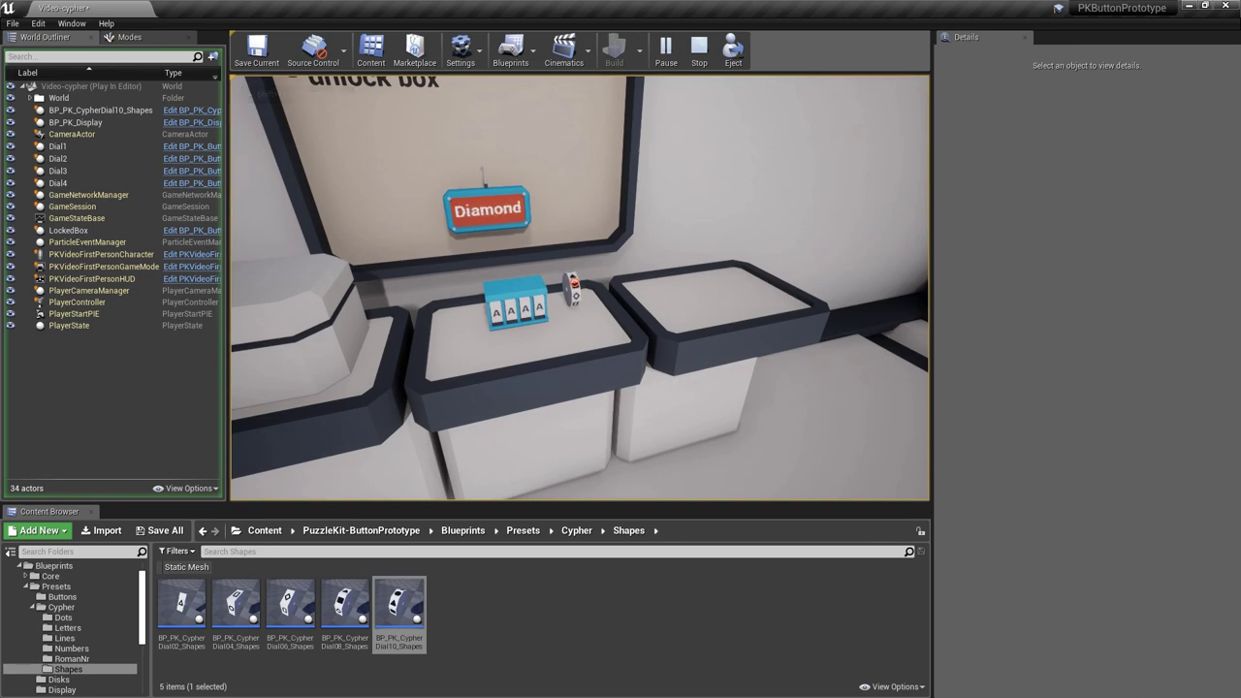
key(Escape)
Set the Shapes dial's Base Mesh to SM_PK_Lock_10_Cap from Meshes/Dials and play-test with Alt+P.
click(573, 287)
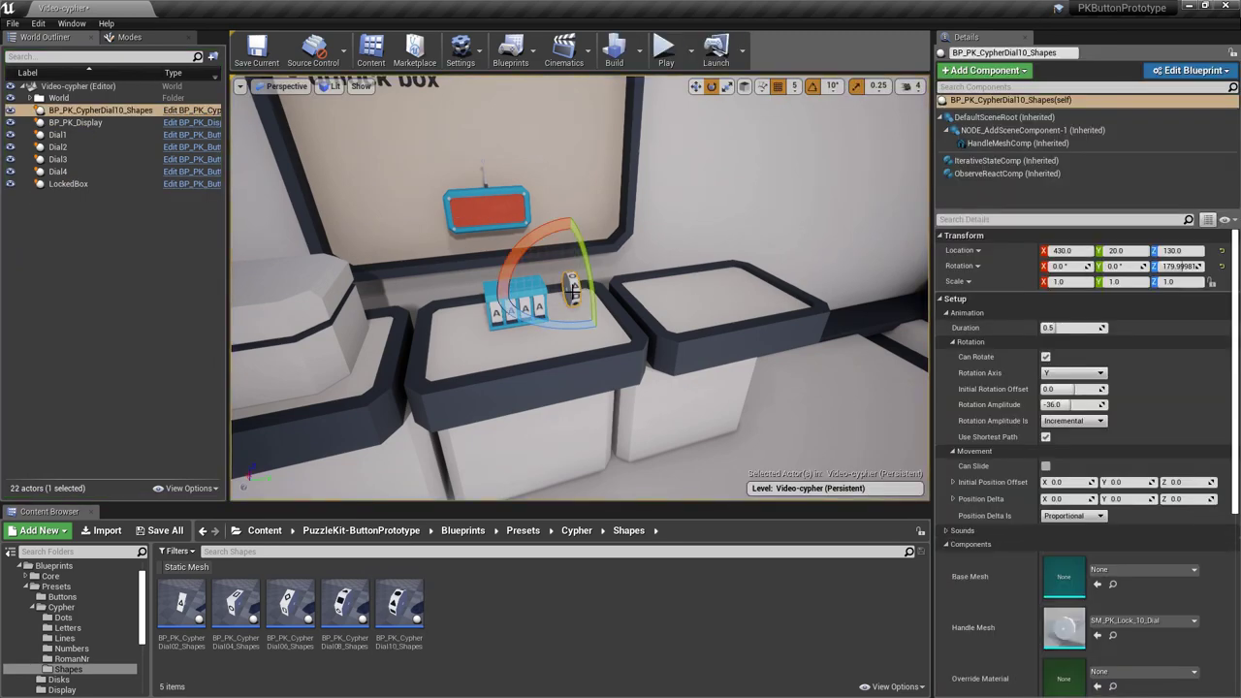
click(46, 607)
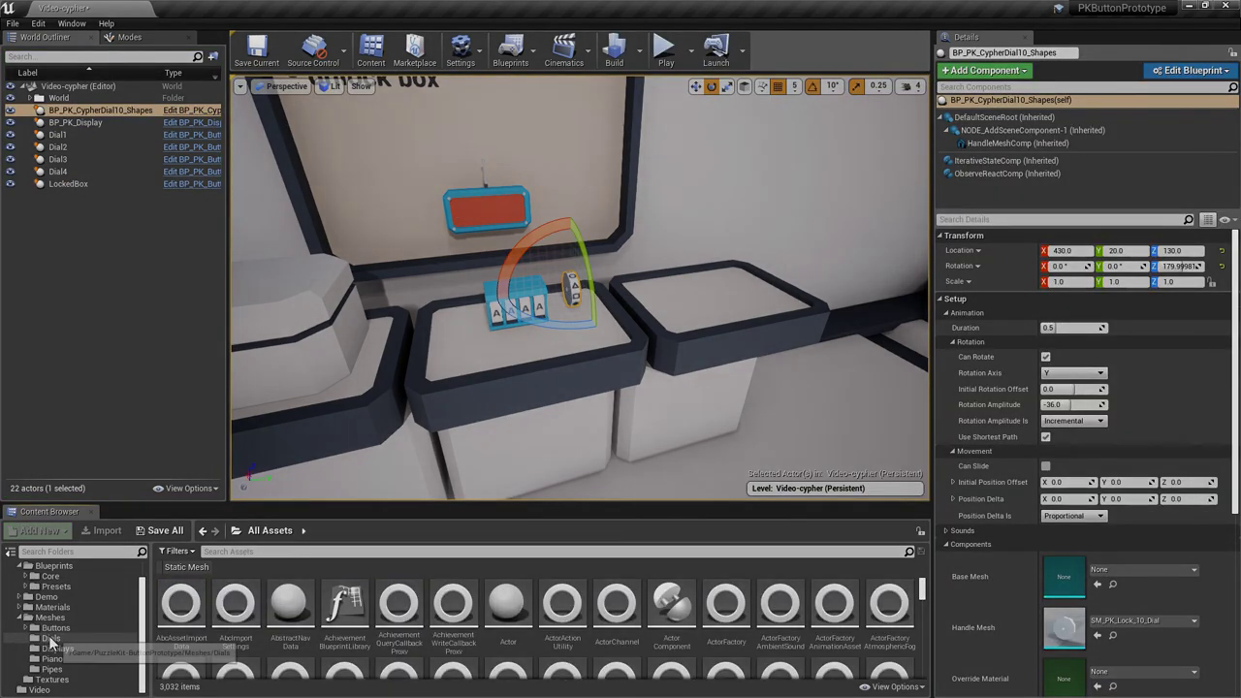
click(50, 638)
drag(834, 606, 1063, 576)
key(alt+p)
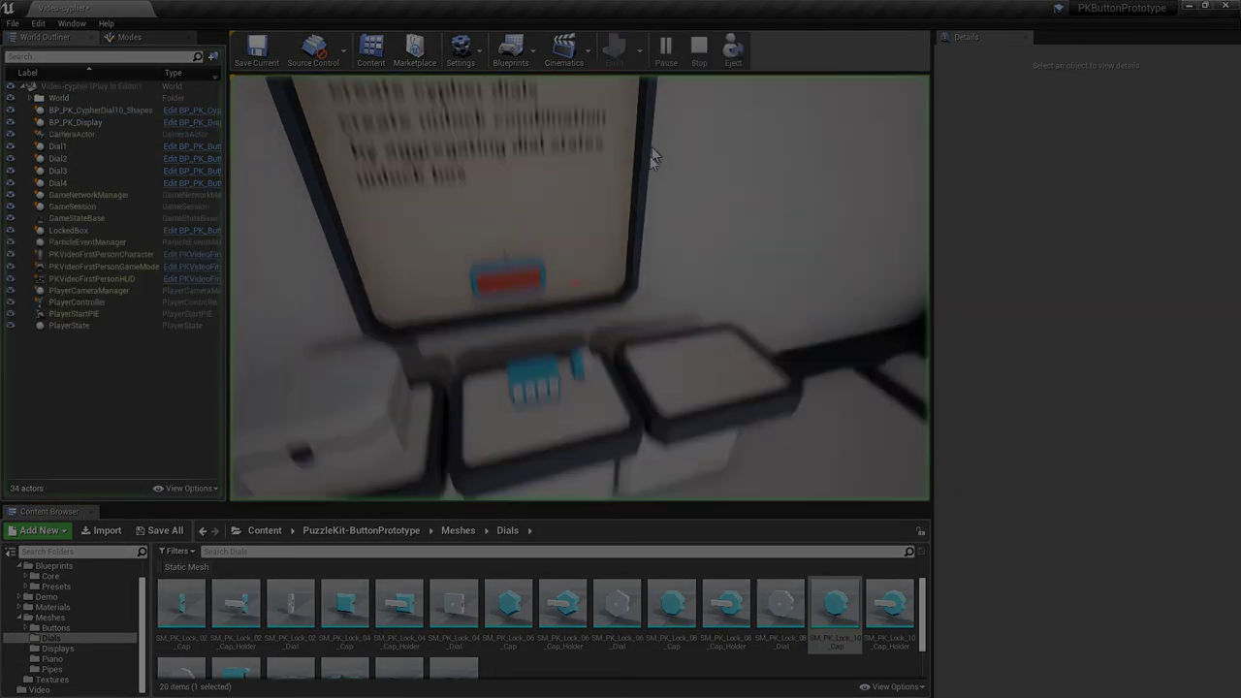